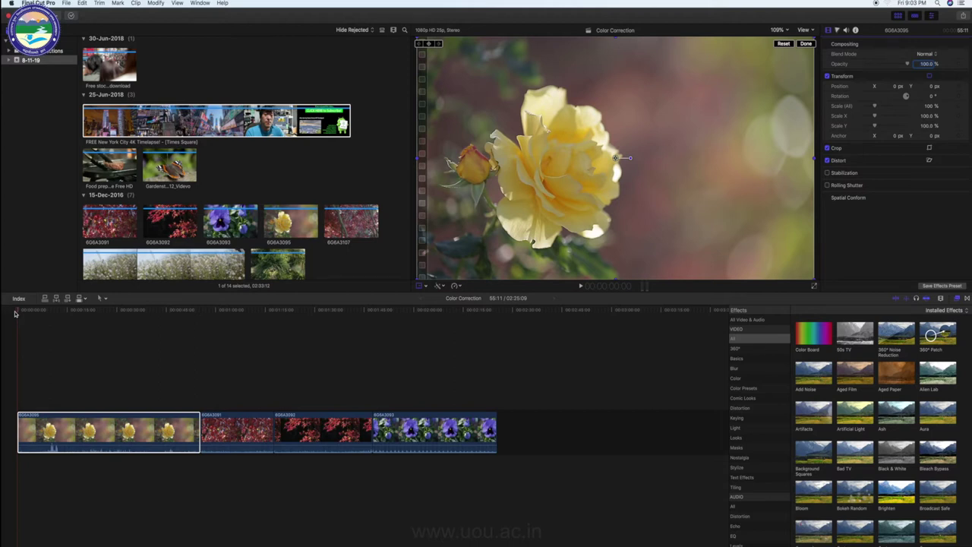
Step: Select the yellow rose clip and show its Color Board exposure controls in the Color inspector
click(50, 430)
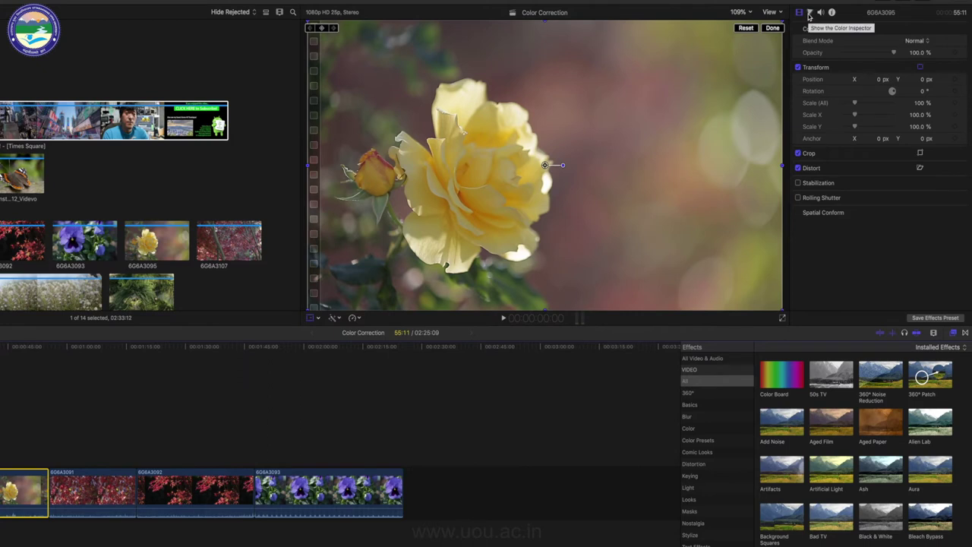
click(809, 13)
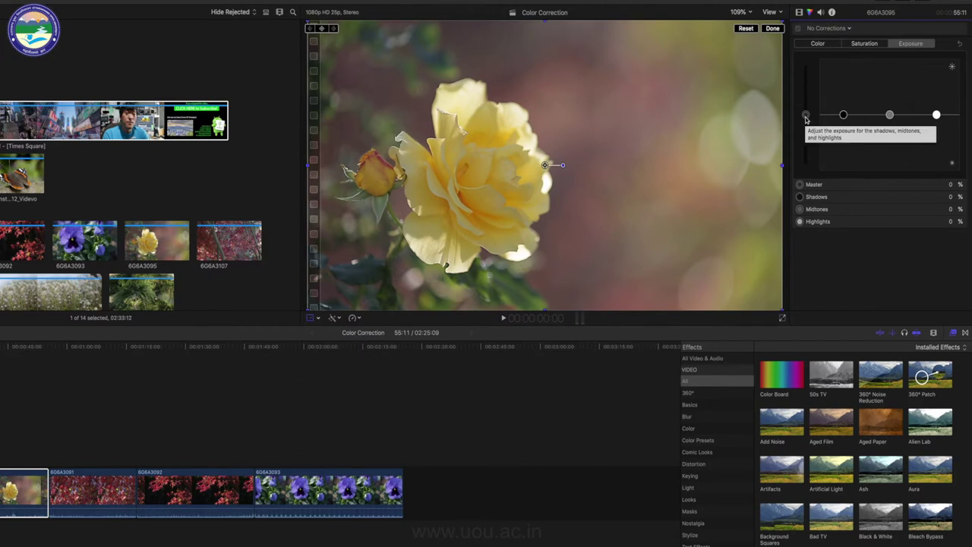
Step: Set Color Board exposure to Master -11%, Shadows -16%, Midtones -31%, Highlights 6%
mouse_move(806, 118)
mouse_down()
mouse_move(805, 127)
mouse_move(806, 100)
mouse_move(806, 125)
mouse_up()
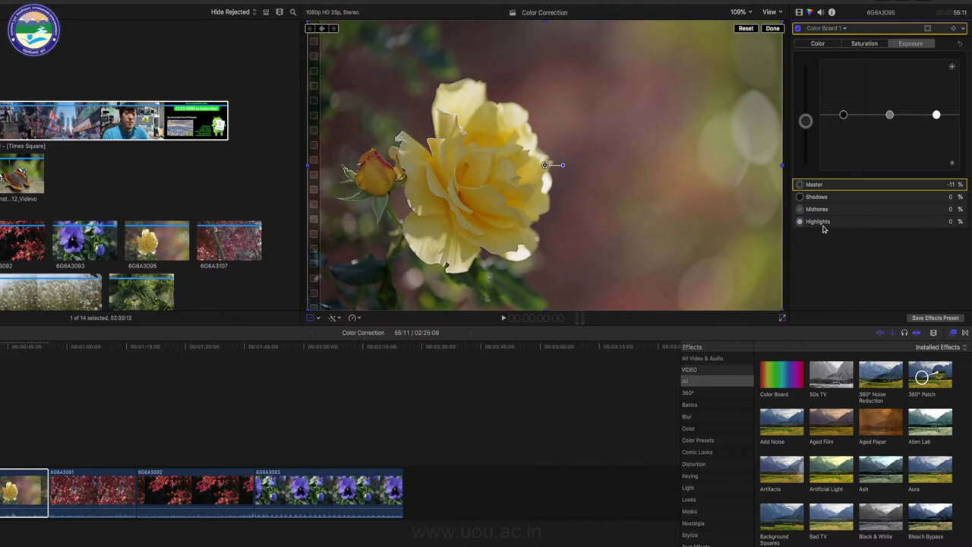
click(843, 116)
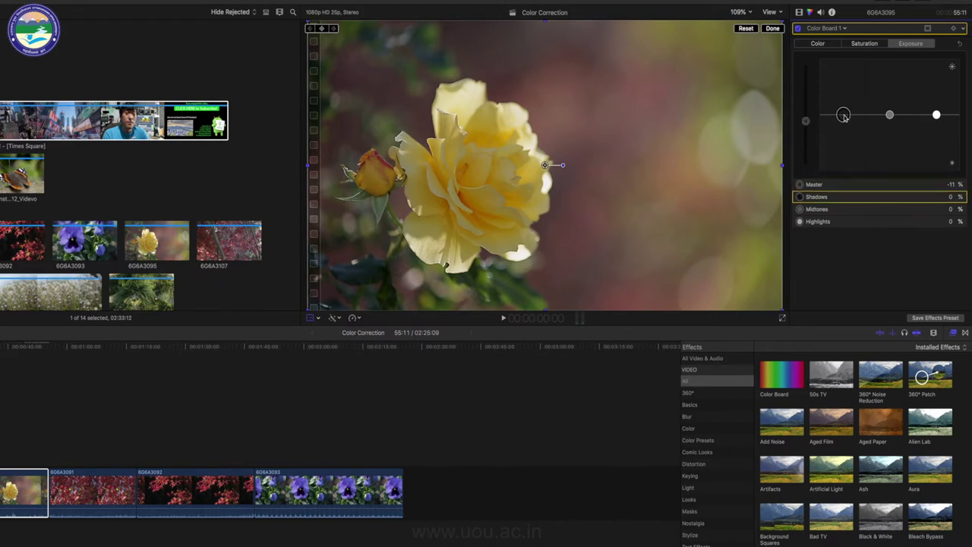
drag(844, 116, 844, 94)
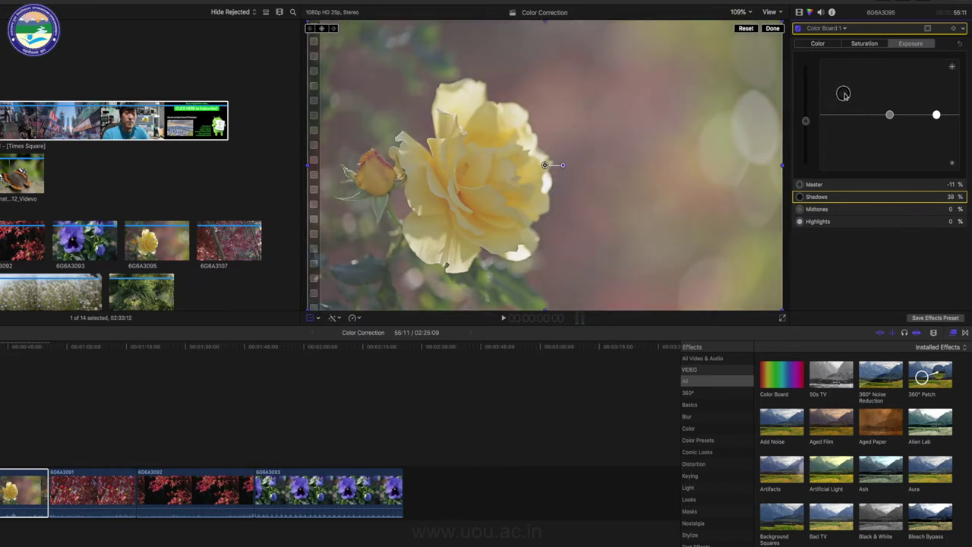
drag(845, 95, 844, 124)
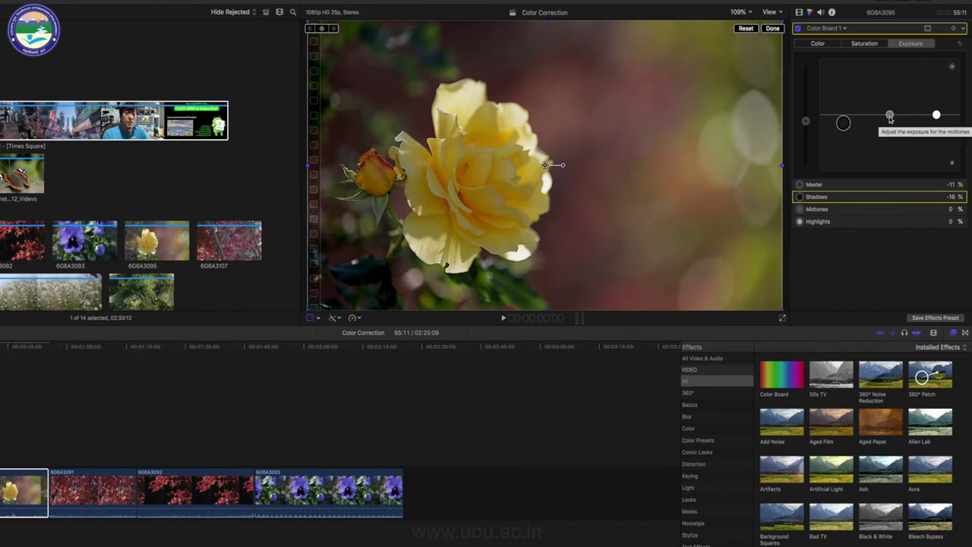
click(890, 115)
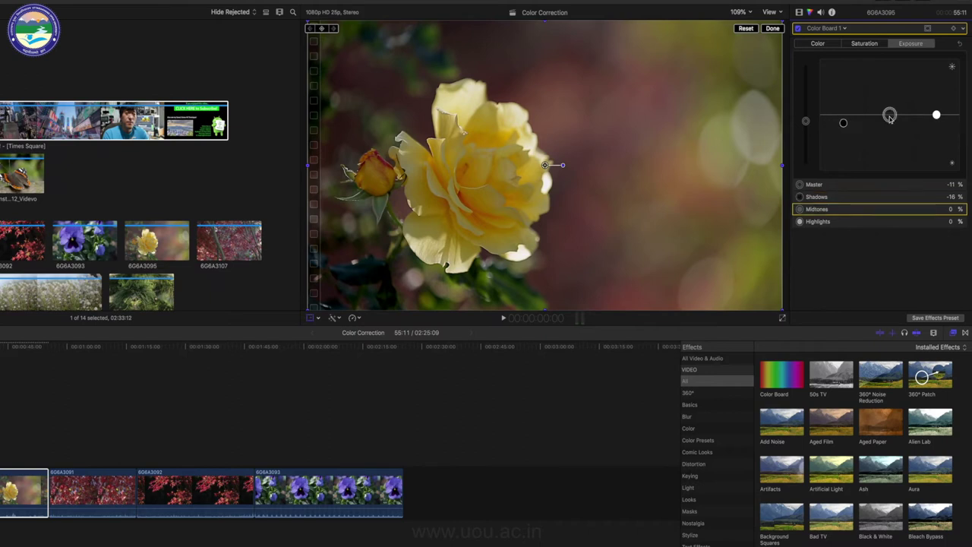
mouse_move(889, 116)
mouse_down()
mouse_move(889, 98)
mouse_move(889, 133)
mouse_up()
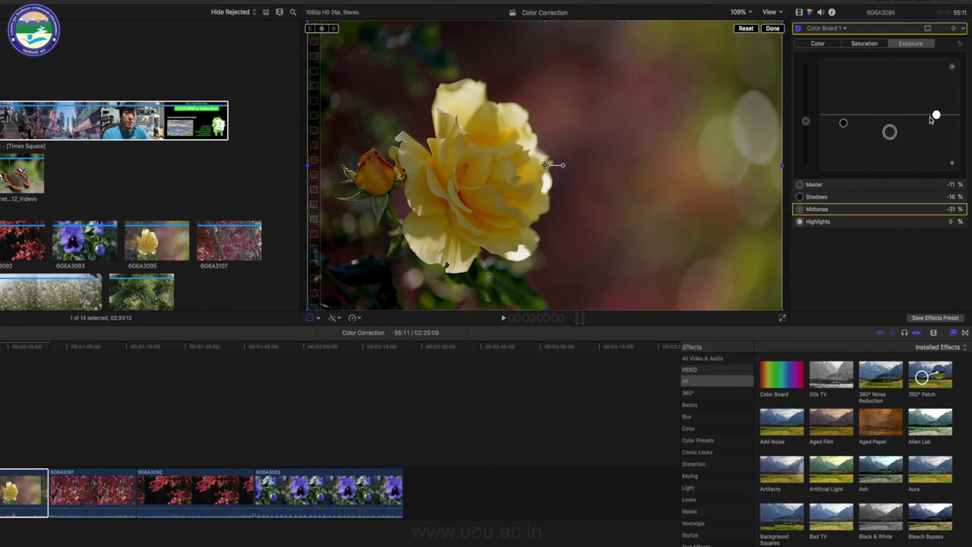
drag(937, 116, 937, 112)
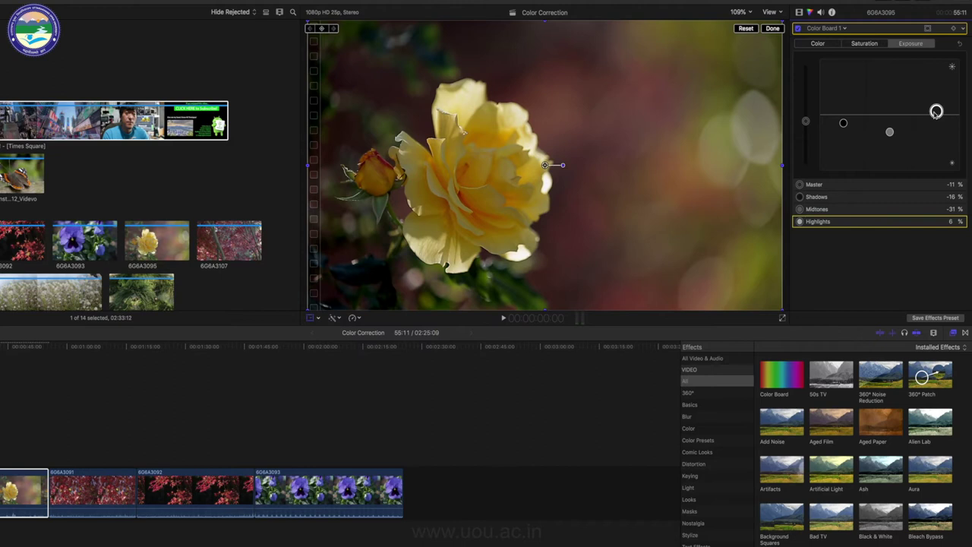
Step: Try boosting and fully desaturating master saturation, then settle it at 4%
click(874, 48)
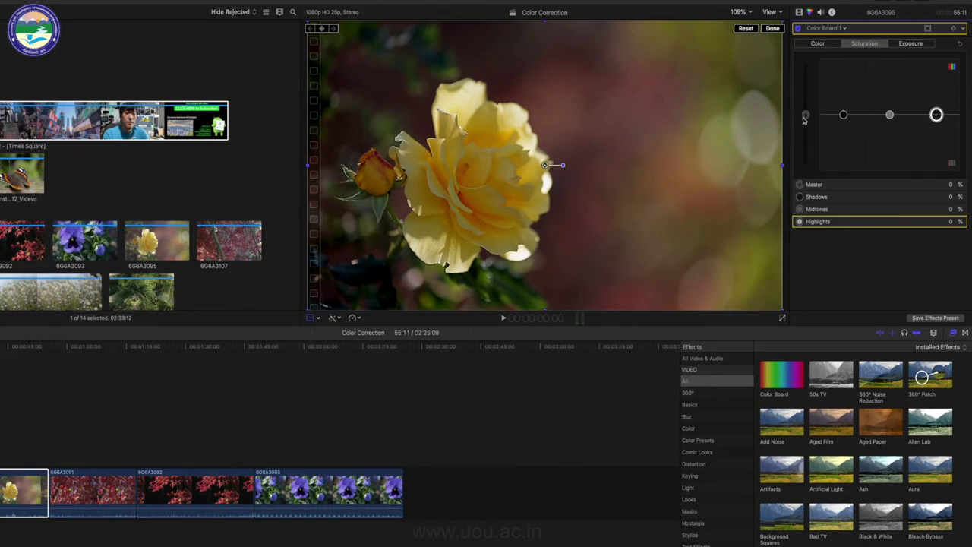
drag(807, 116, 807, 73)
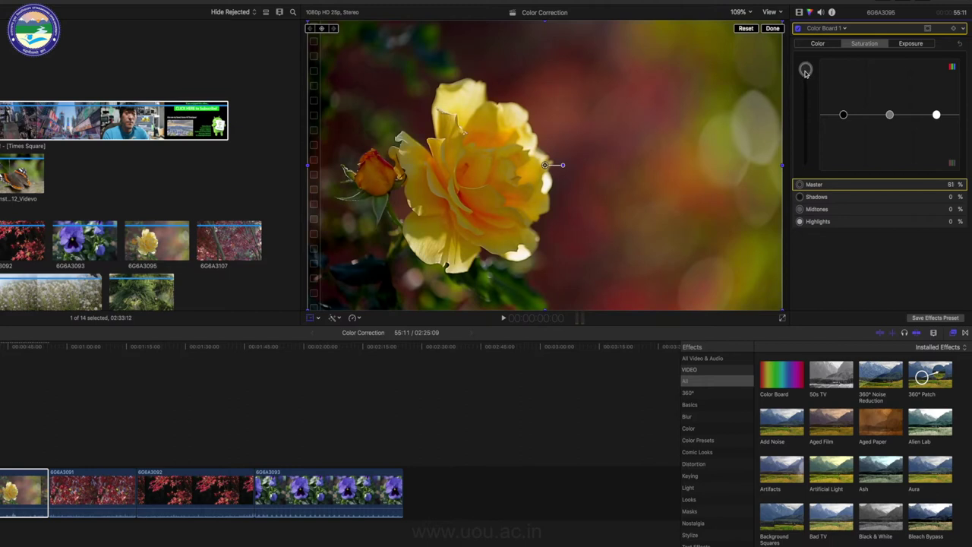
drag(806, 72, 807, 144)
drag(807, 144, 805, 173)
drag(806, 171, 810, 113)
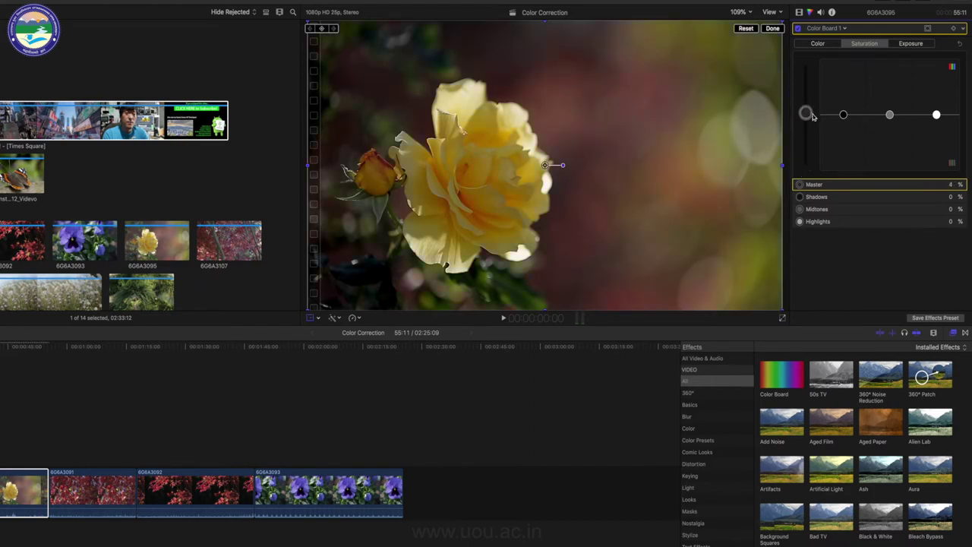
Step: Set saturation to Shadows -51%, Midtones -8% and Highlights -3%
click(833, 198)
mouse_move(842, 115)
mouse_down()
mouse_move(843, 72)
mouse_move(843, 172)
mouse_move(843, 143)
mouse_up()
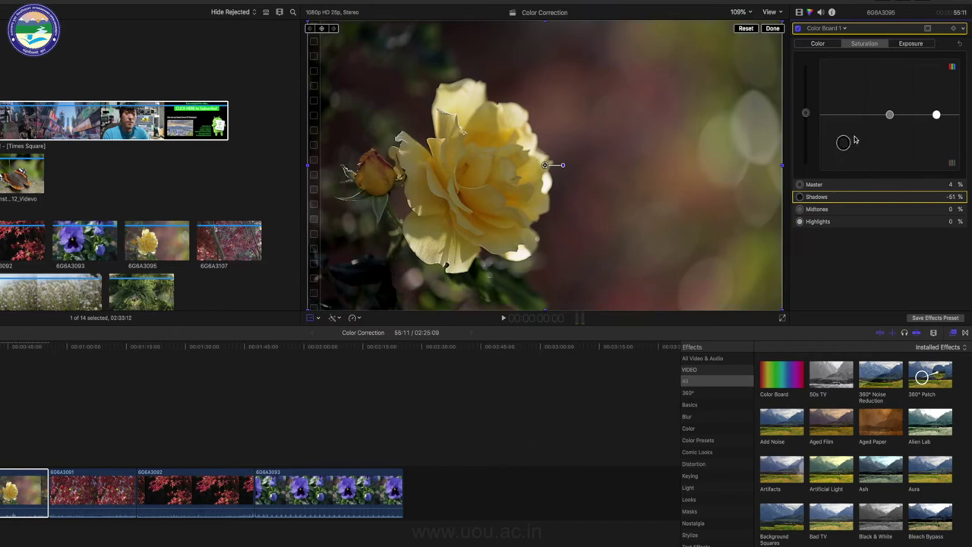
mouse_move(890, 114)
mouse_down()
mouse_move(890, 73)
mouse_move(889, 119)
mouse_move(937, 85)
mouse_move(937, 115)
mouse_up()
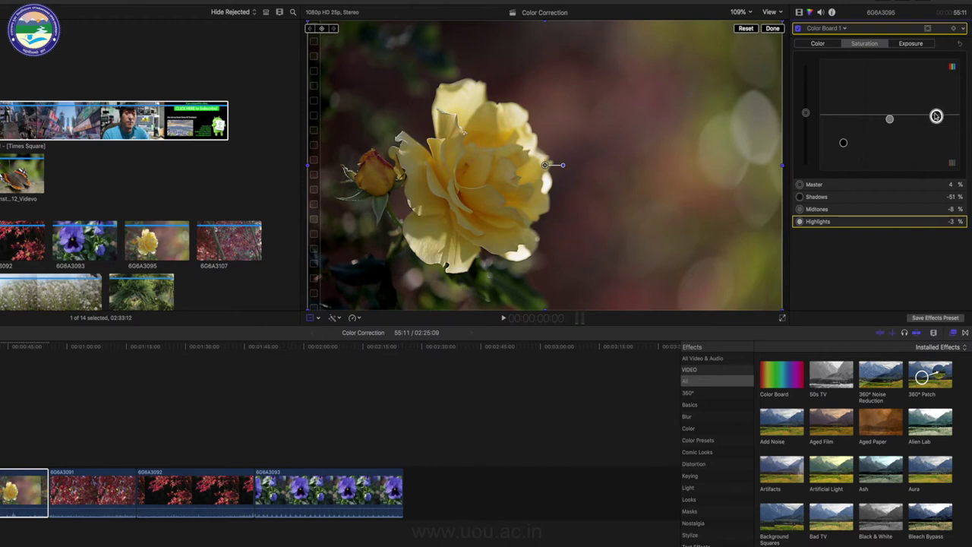
Step: Tint Shadows -5%, Midtones -3%, Highlights 3%, then toggle Color Board 1 off and on to compare
click(826, 44)
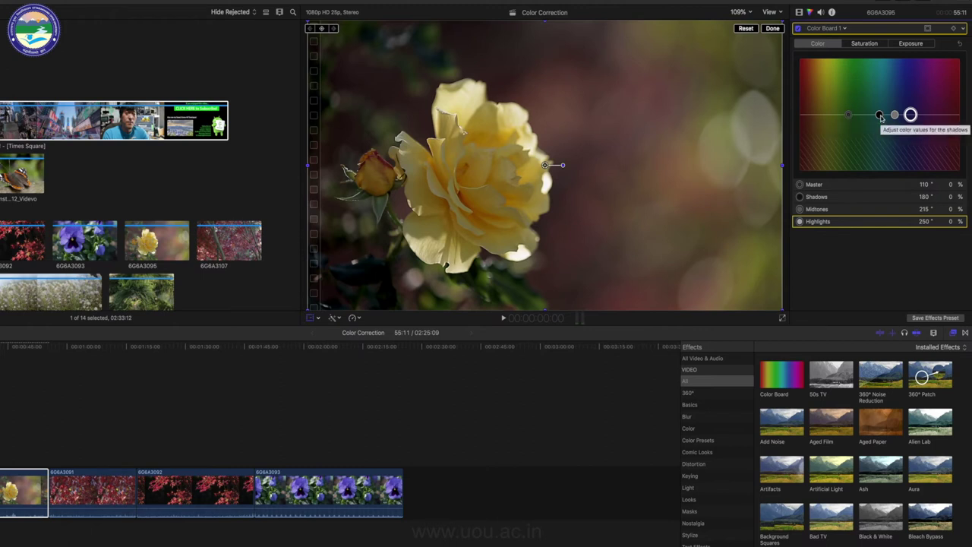
mouse_move(852, 115)
mouse_down()
mouse_move(859, 101)
mouse_move(832, 116)
mouse_move(832, 130)
mouse_move(832, 115)
mouse_move(919, 113)
mouse_up()
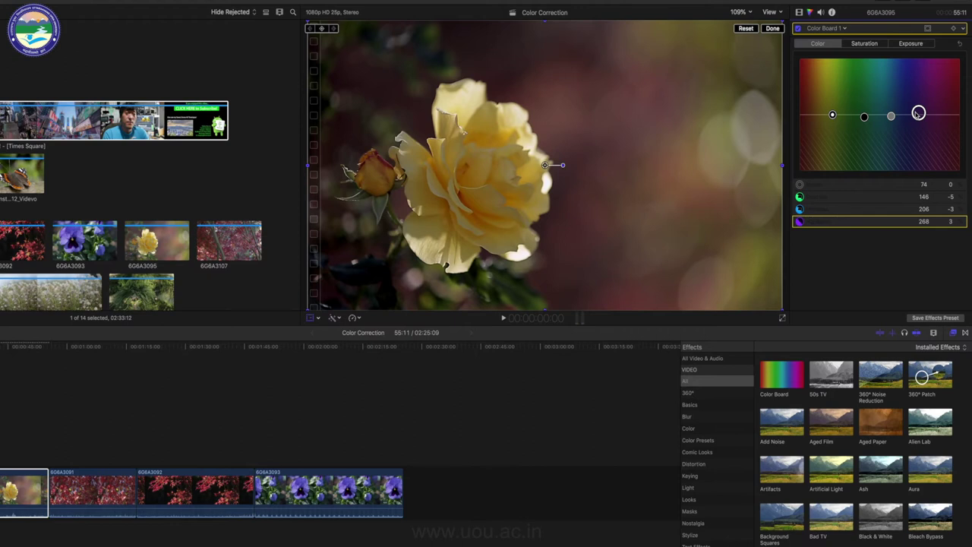
click(797, 29)
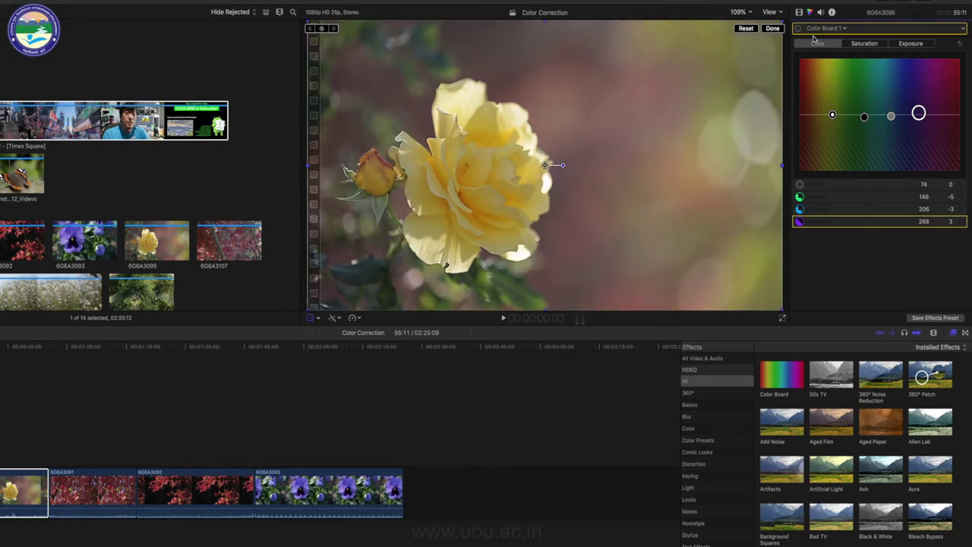
click(798, 28)
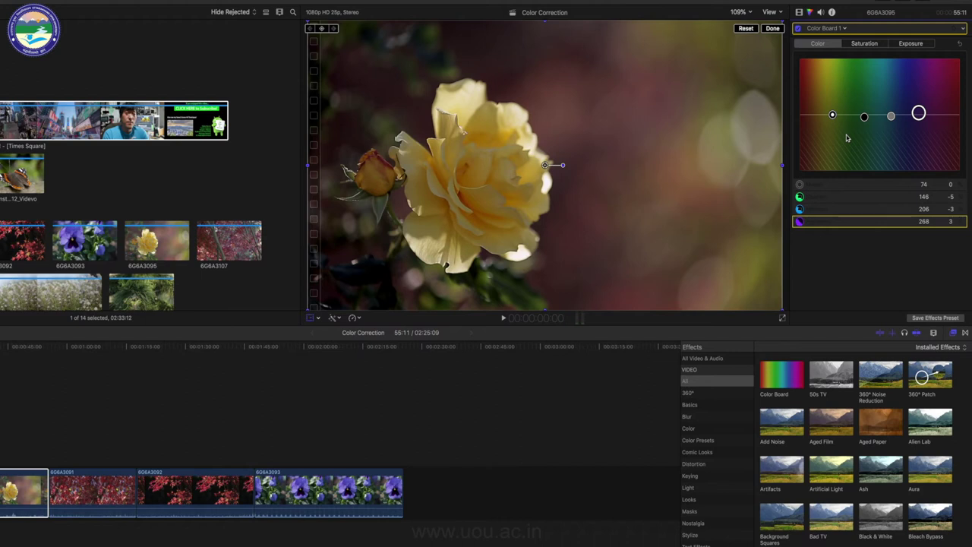
Step: Reset Color Board 1's Color and Saturation adjustments to their defaults
click(963, 47)
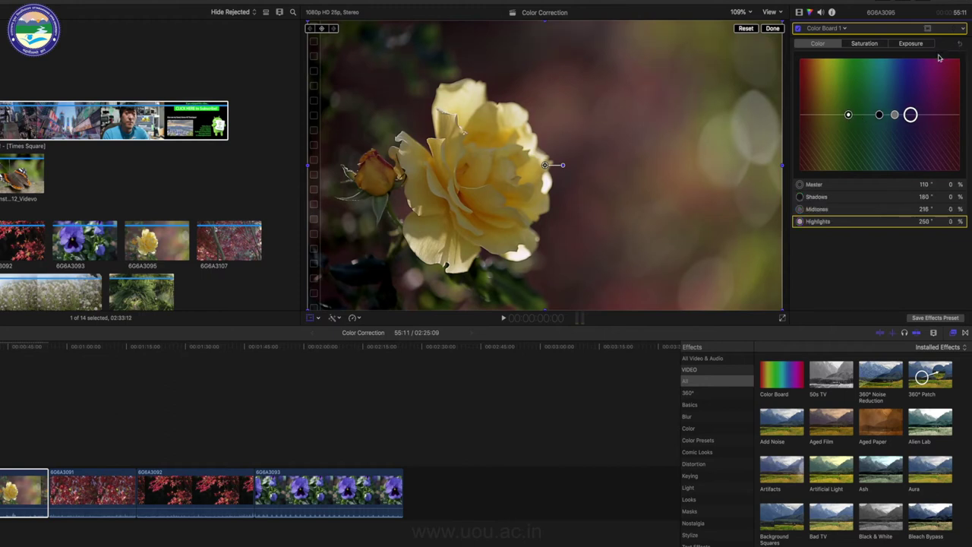
click(870, 43)
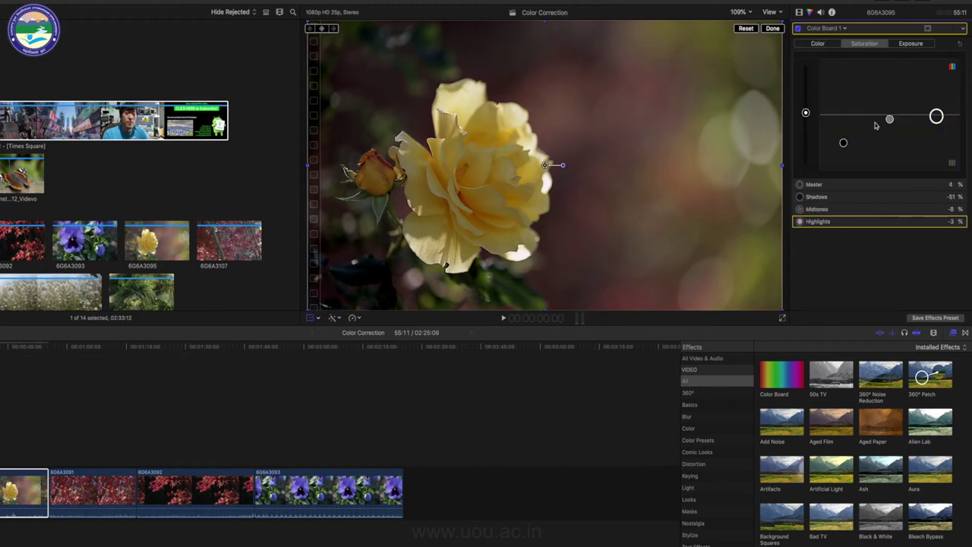
click(961, 46)
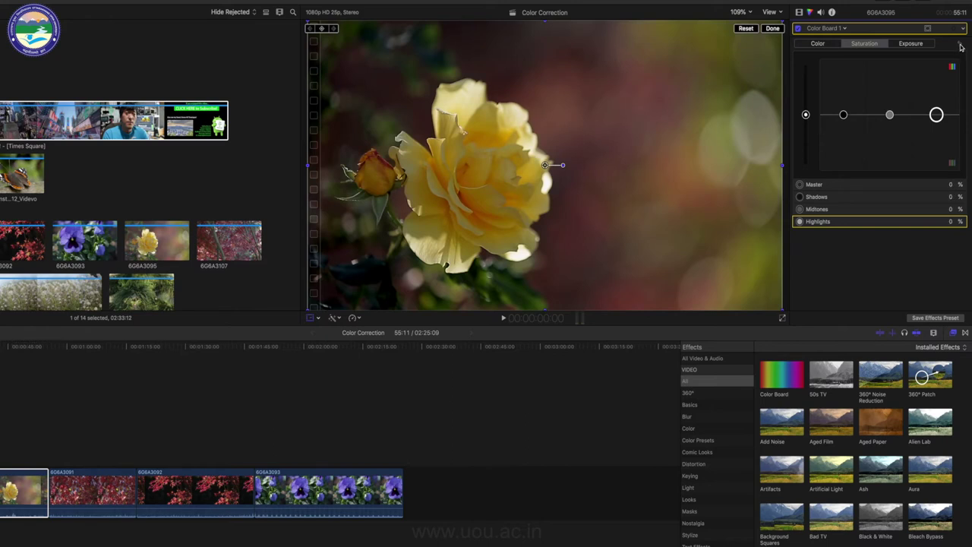
Step: Darken shadow exposure, then set saturation to Shadows -53%, Midtones 25%, Highlights 10%
click(920, 44)
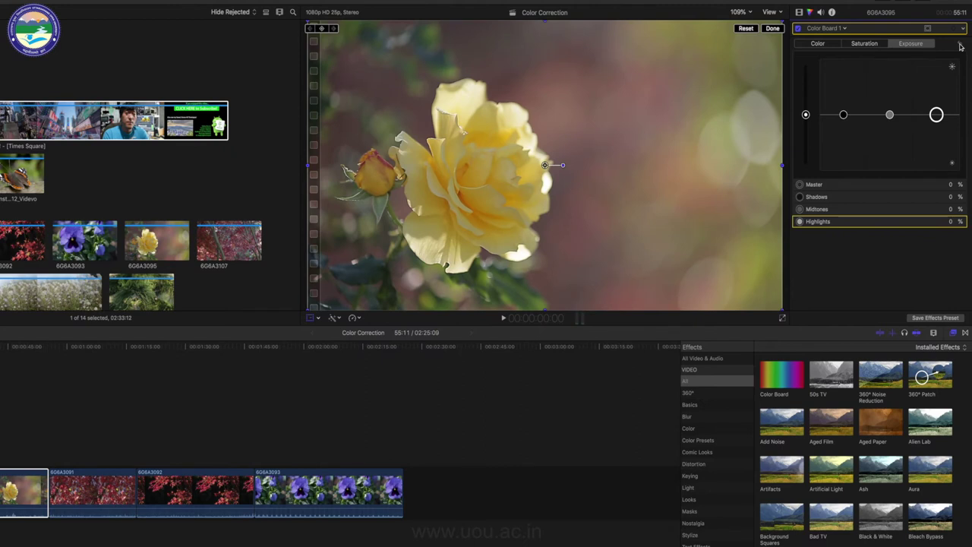
drag(843, 115, 843, 136)
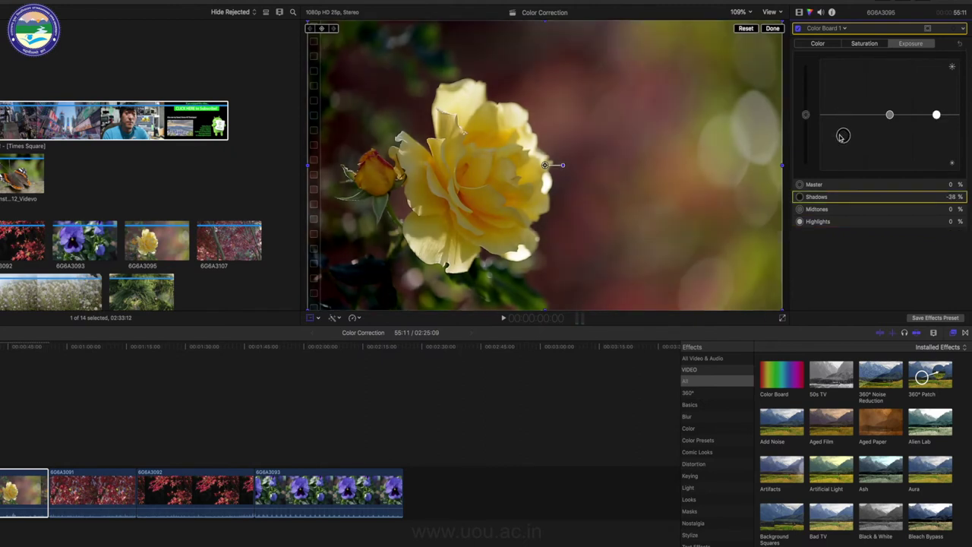
mouse_move(889, 115)
mouse_down()
mouse_move(890, 102)
mouse_move(936, 137)
mouse_up()
click(865, 43)
mouse_move(843, 115)
mouse_down()
mouse_move(844, 97)
mouse_move(843, 144)
mouse_up()
mouse_move(890, 115)
mouse_down()
mouse_move(889, 100)
mouse_move(937, 109)
mouse_up()
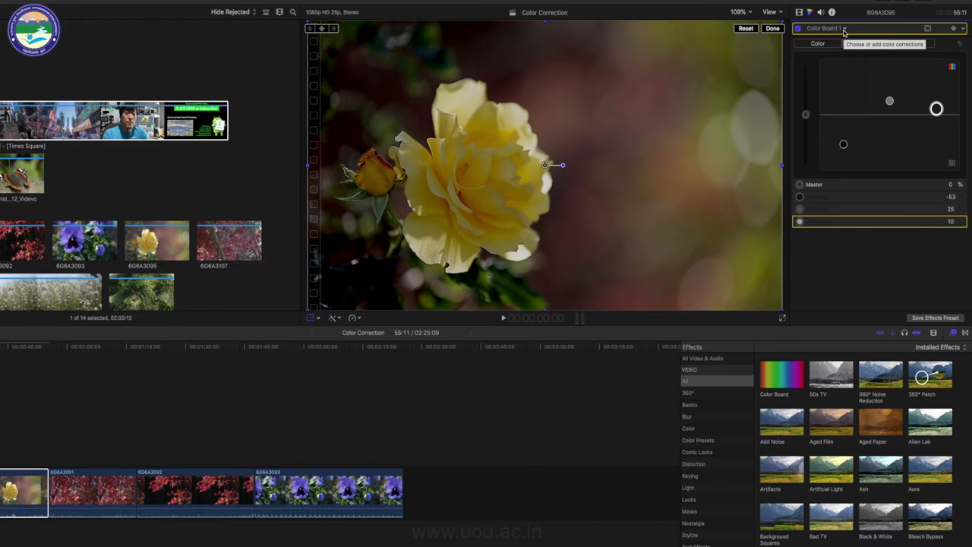
Step: Add a second Color Board to the rose clip and tint its Master slightly warm (96°, 3%)
click(845, 29)
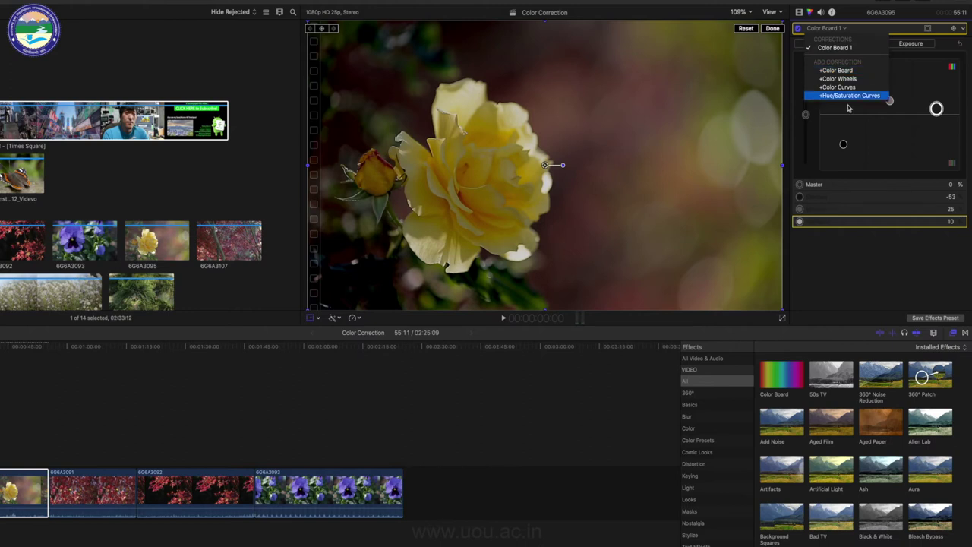
click(850, 148)
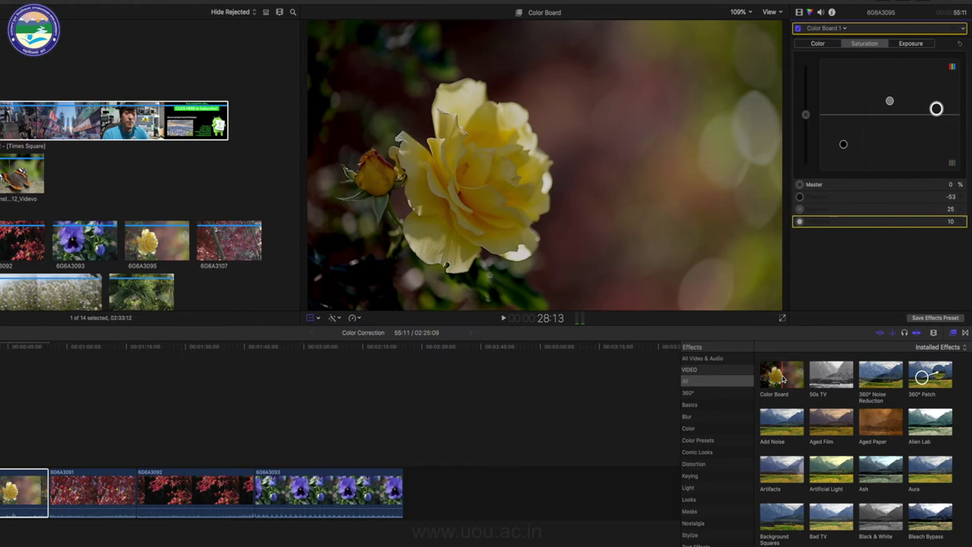
mouse_move(783, 377)
mouse_down()
mouse_move(274, 381)
mouse_move(22, 490)
mouse_up()
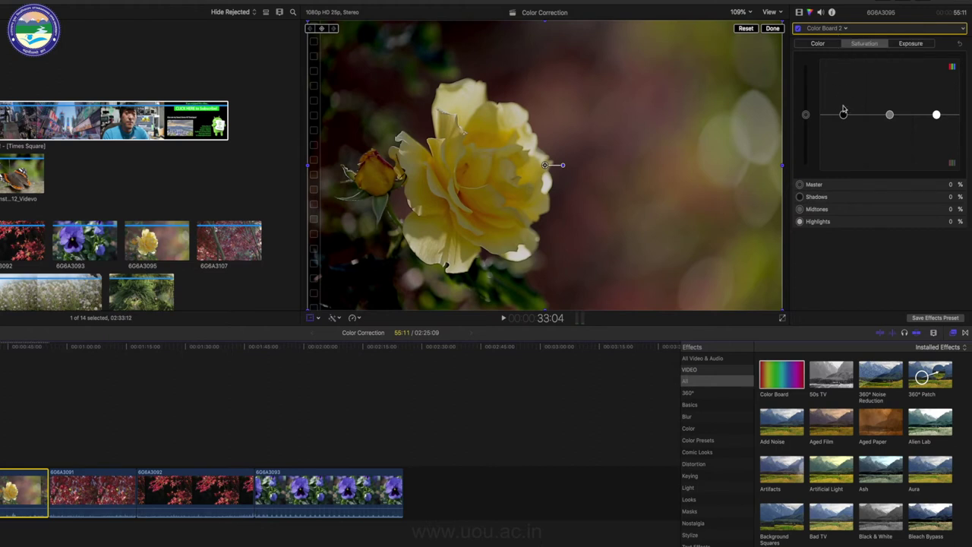
click(818, 44)
drag(848, 115, 841, 113)
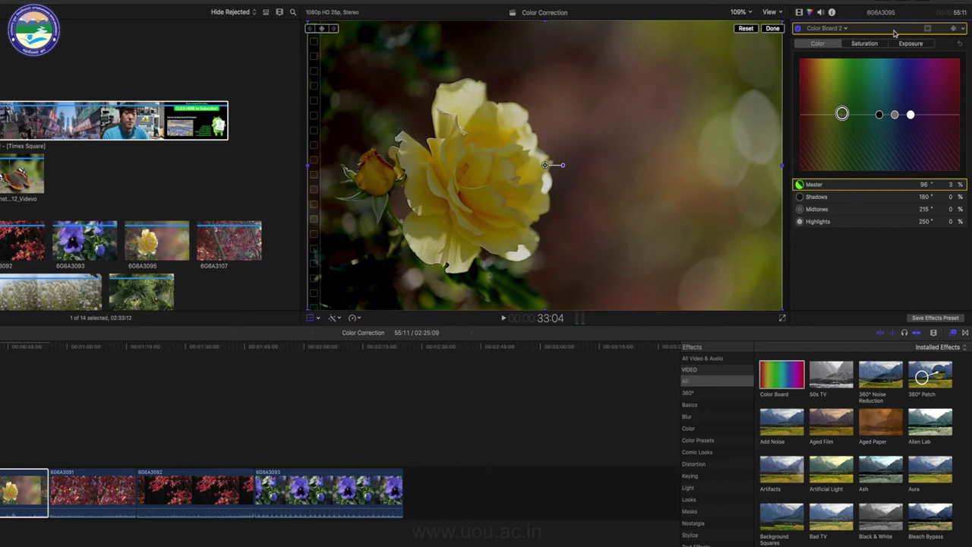
Step: In Color Board 1, lower midtone saturation to -34%
click(966, 30)
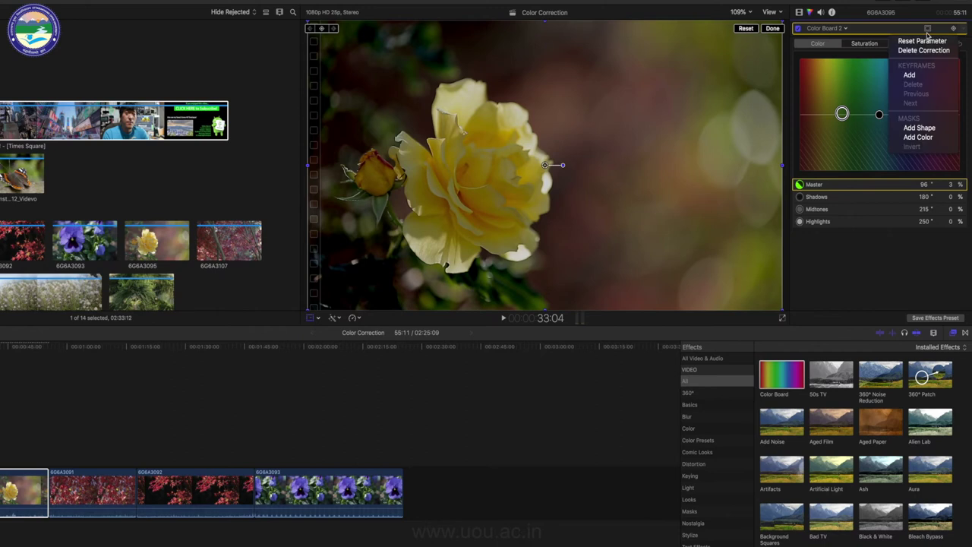
click(840, 29)
click(843, 29)
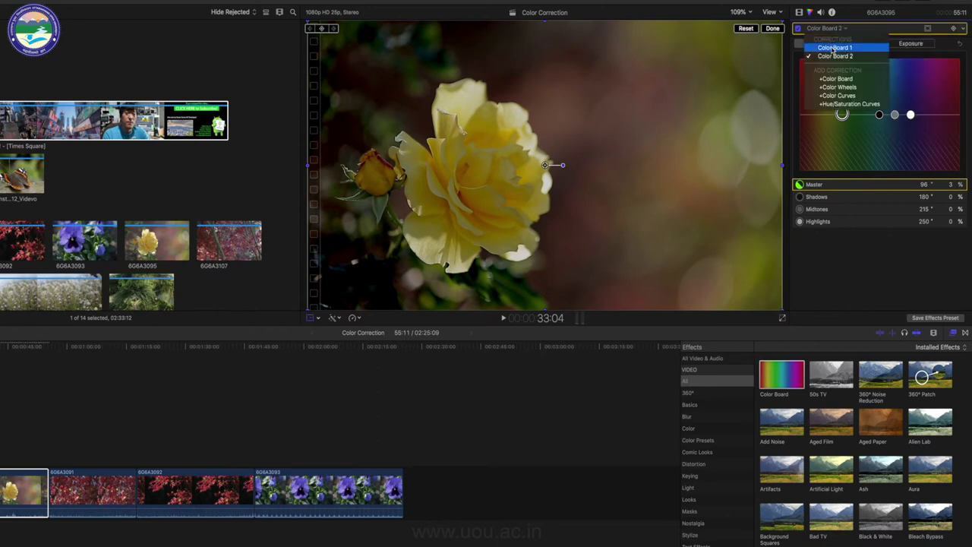
click(835, 47)
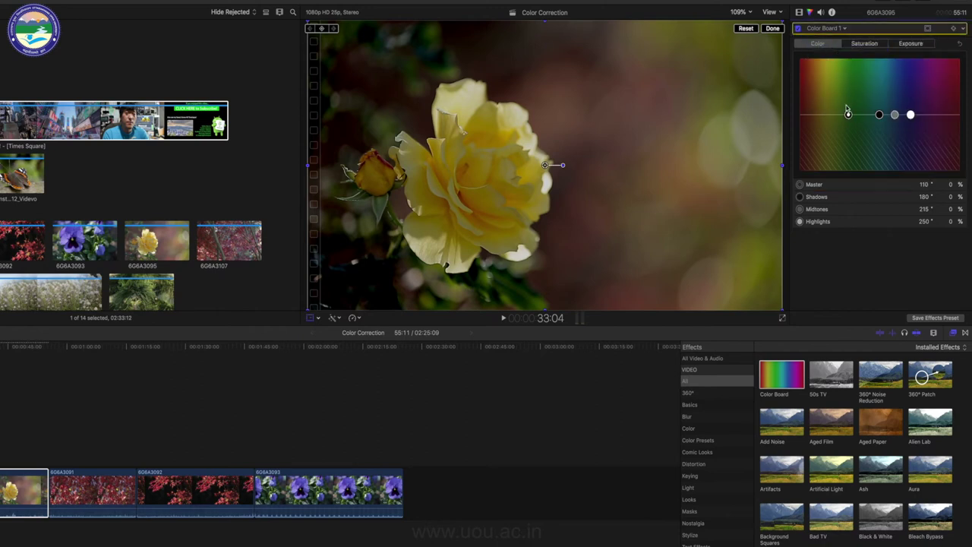
click(857, 46)
mouse_move(842, 146)
mouse_down()
mouse_move(842, 119)
mouse_move(889, 134)
mouse_up()
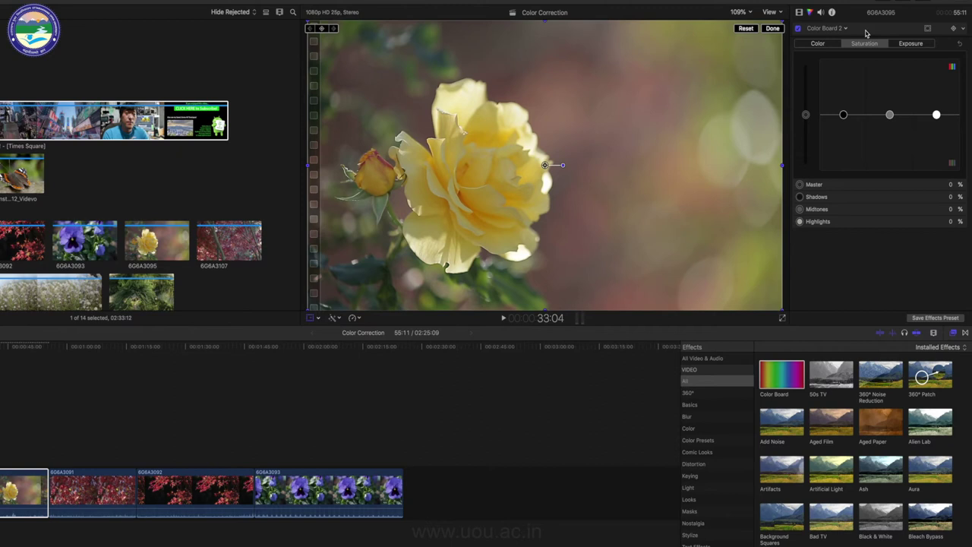
Step: Delete Color Board 2 and add a Color Wheels correction to the rose clip
click(865, 31)
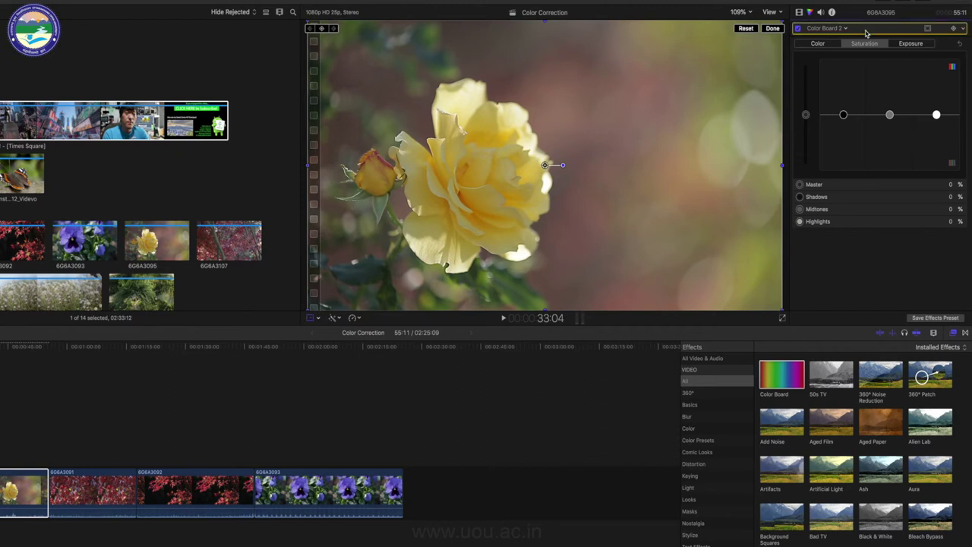
key(Delete)
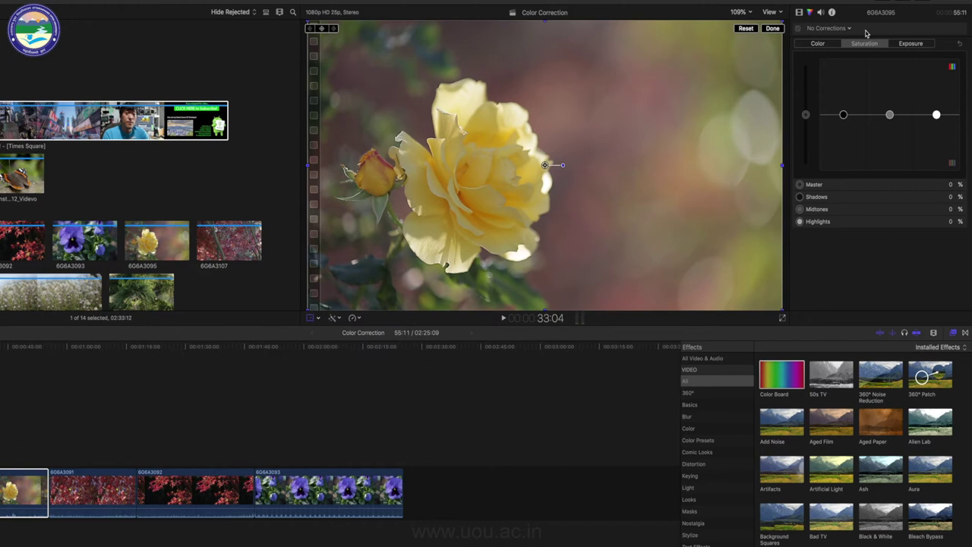
click(847, 32)
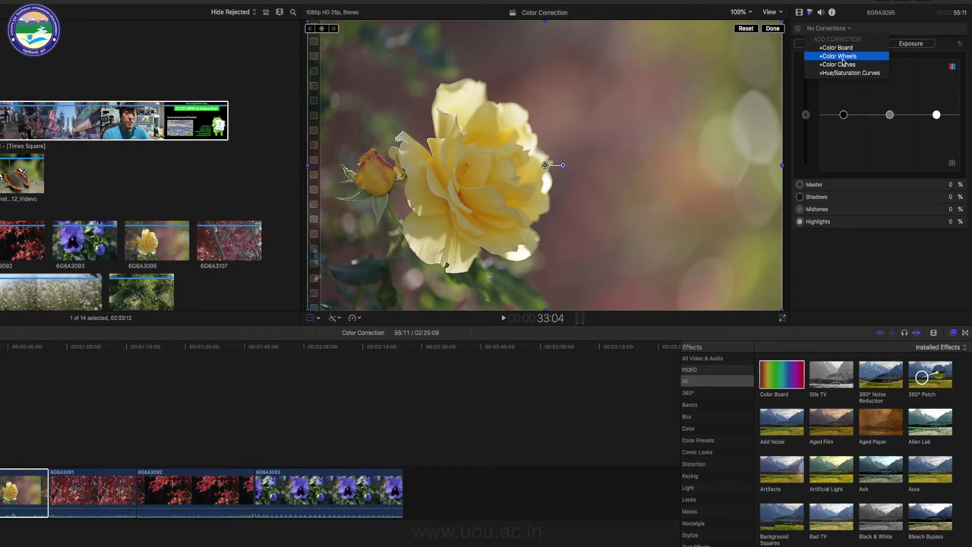
click(846, 58)
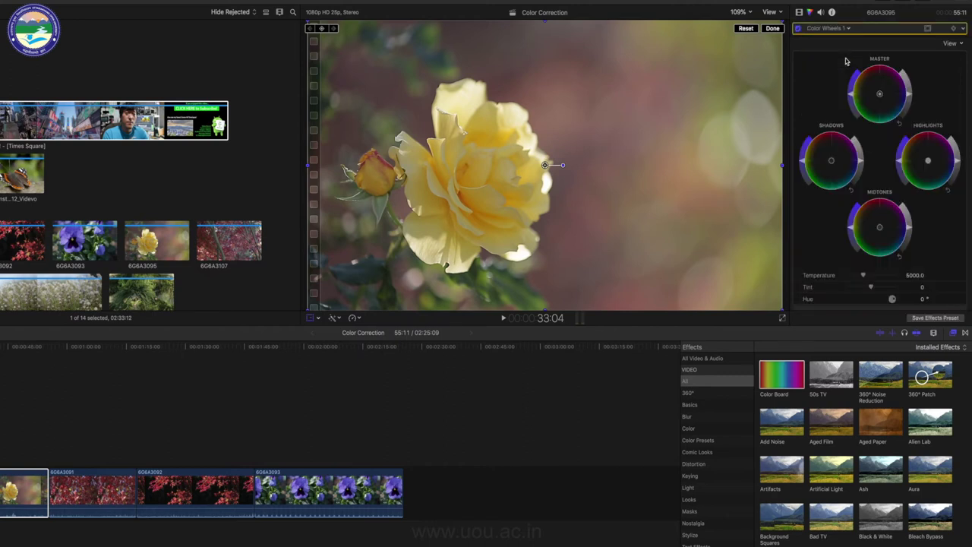
Step: Push master toward red, shadows toward blue, midtones toward magenta, and cool temperature to 3651
mouse_move(880, 96)
mouse_down()
mouse_move(882, 72)
mouse_move(900, 123)
mouse_up()
drag(833, 164, 840, 171)
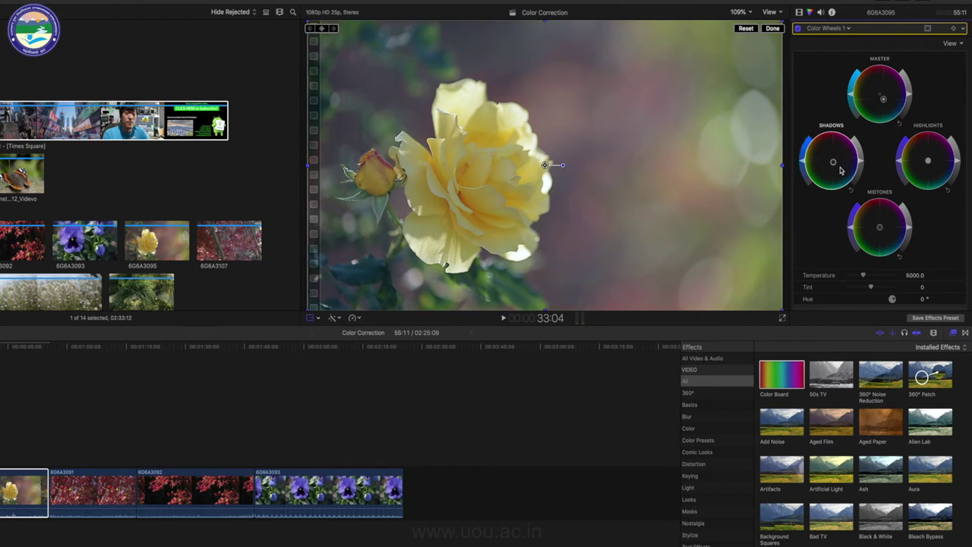
mouse_move(883, 229)
mouse_down()
mouse_move(896, 214)
mouse_move(898, 225)
mouse_up()
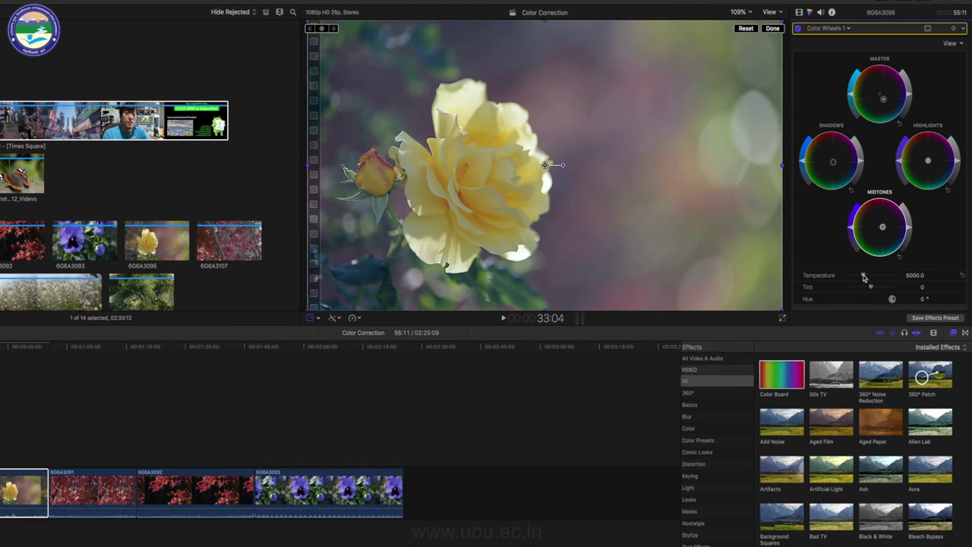
mouse_move(864, 277)
mouse_down()
mouse_move(851, 278)
mouse_move(885, 278)
mouse_up()
mouse_move(885, 278)
mouse_down()
mouse_move(855, 278)
mouse_move(878, 289)
mouse_up()
scroll(893, 288, down, 3)
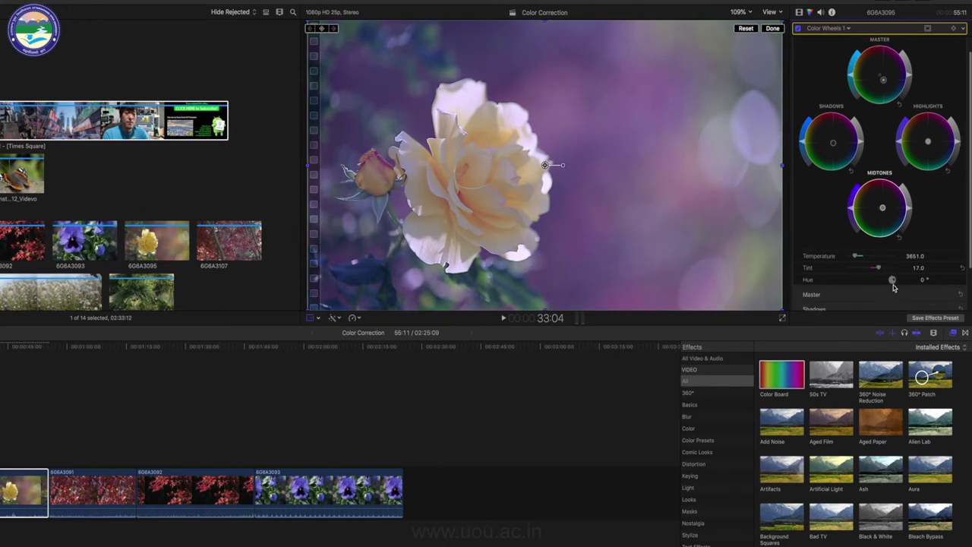
Step: Add a Color Curves correction to the rose clip
scroll(873, 167, up, 2)
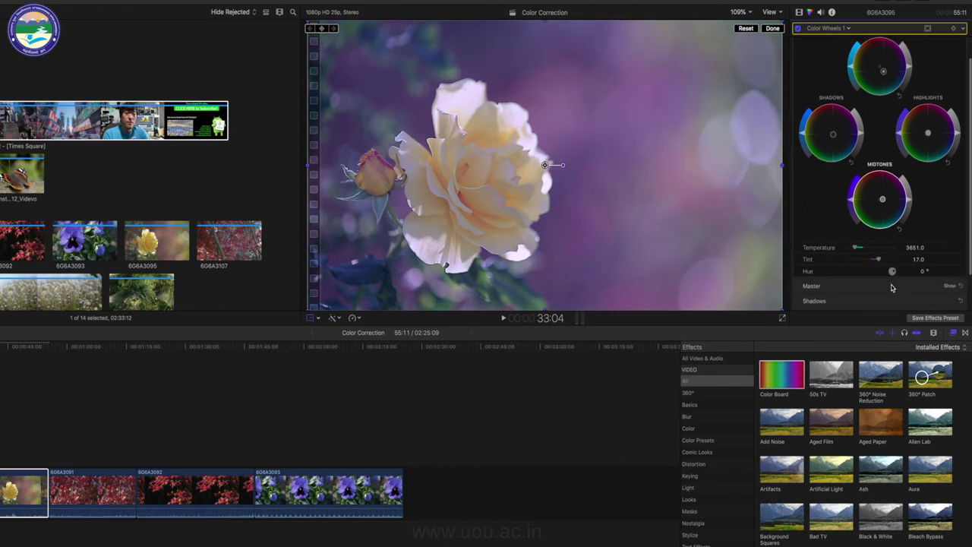
click(838, 30)
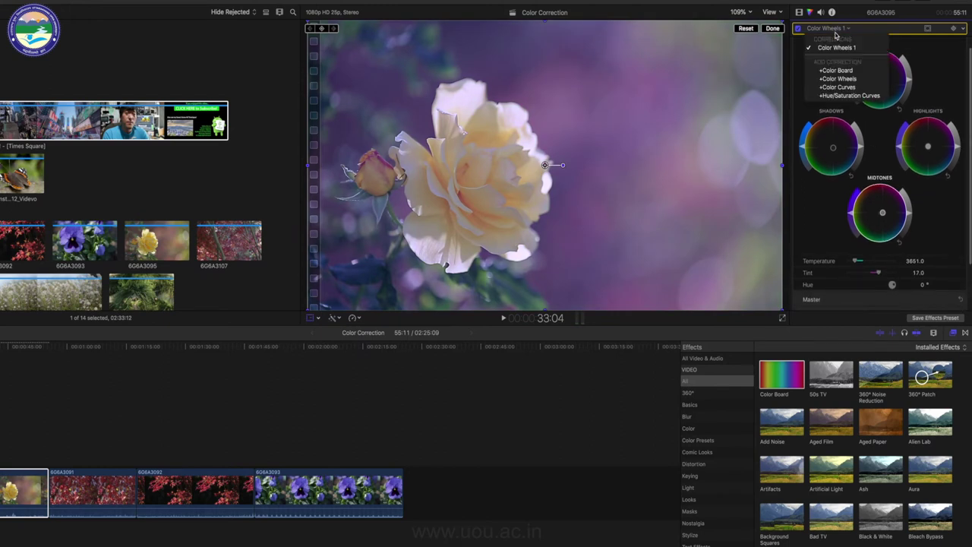
click(833, 88)
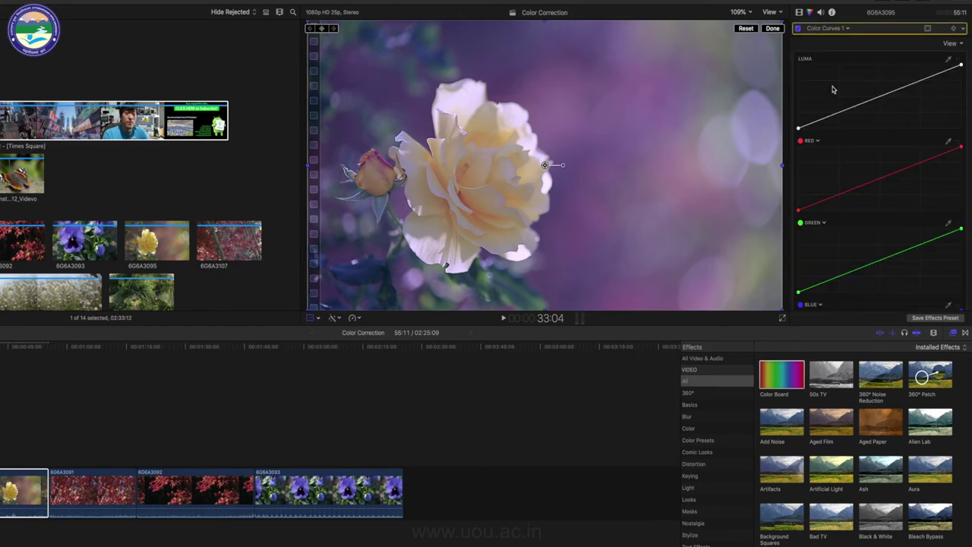
Step: Add a Hue/Saturation Curves correction and show the clip's video effects in the inspector
scroll(841, 134, down, 4)
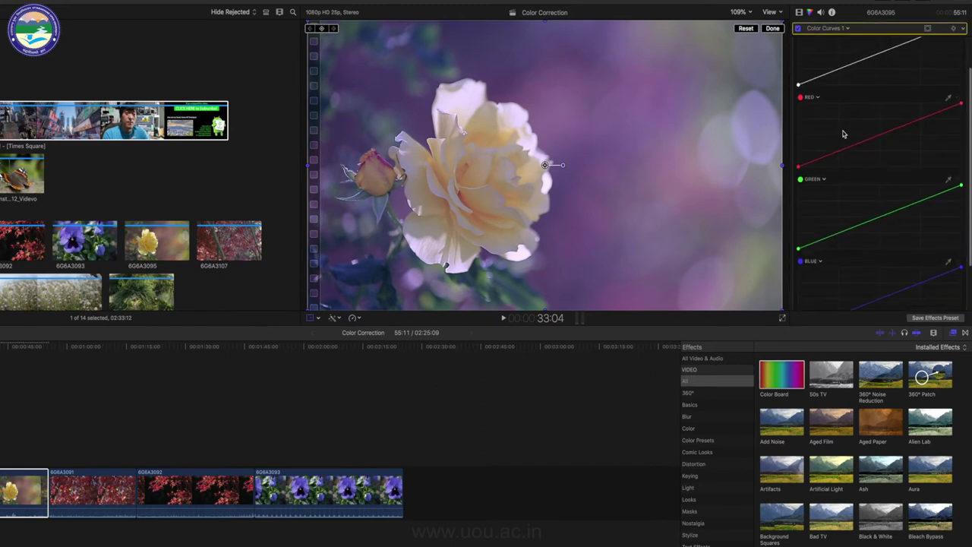
scroll(844, 132, up, 2)
click(826, 28)
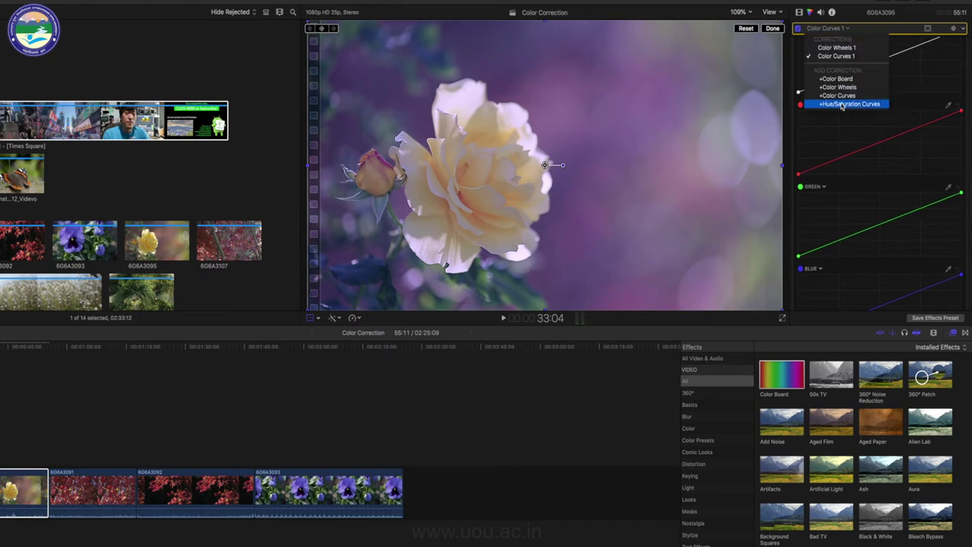
click(842, 104)
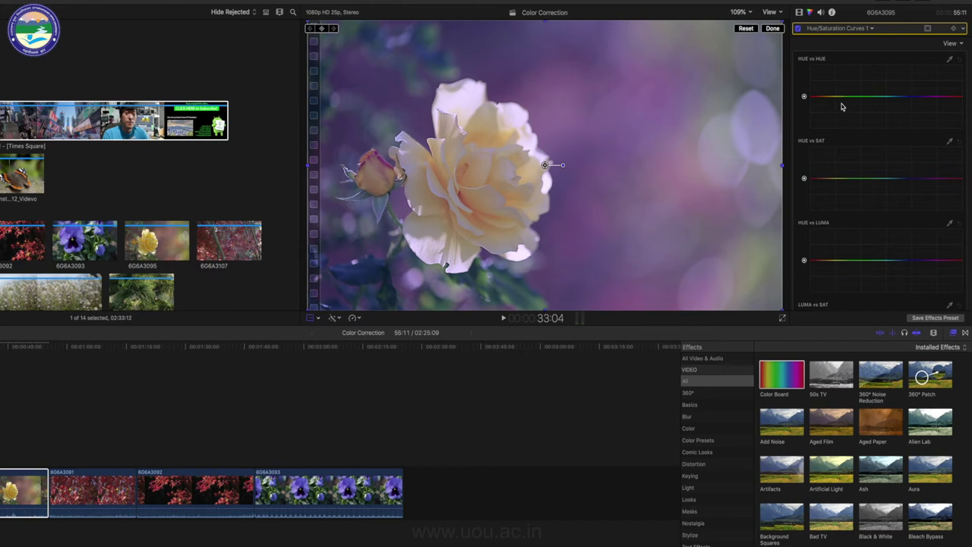
click(800, 12)
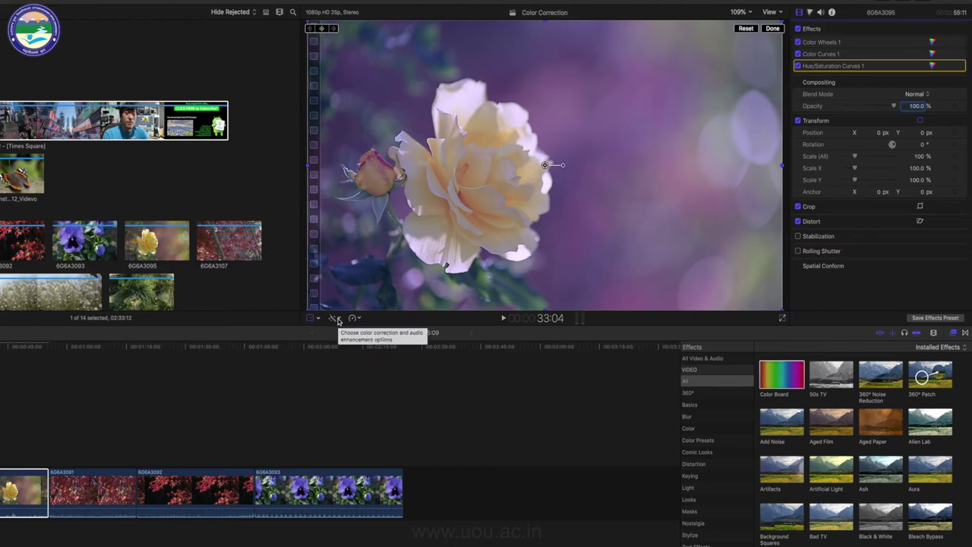
Step: Apply automatic Balance Color to the rose clip from the enhancements menu, then reopen that menu
click(338, 319)
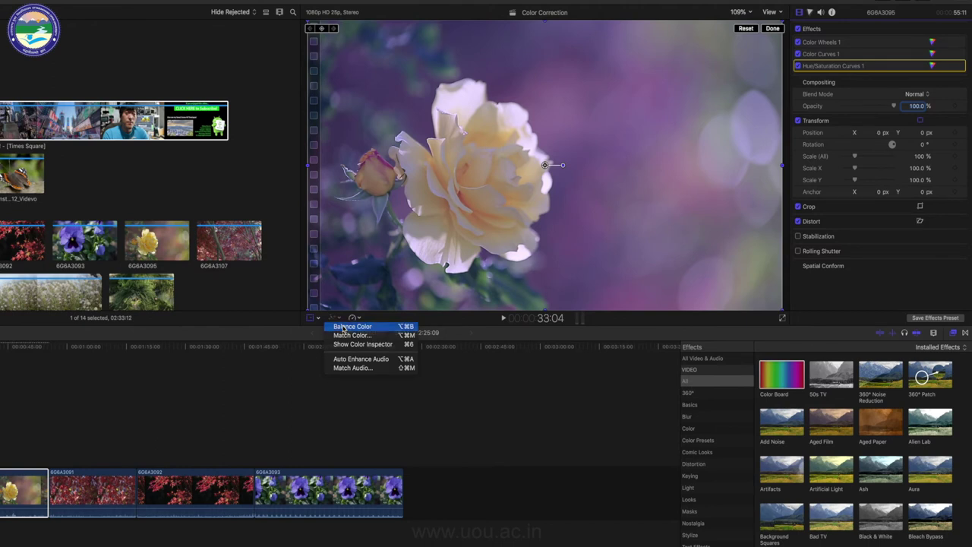
click(343, 327)
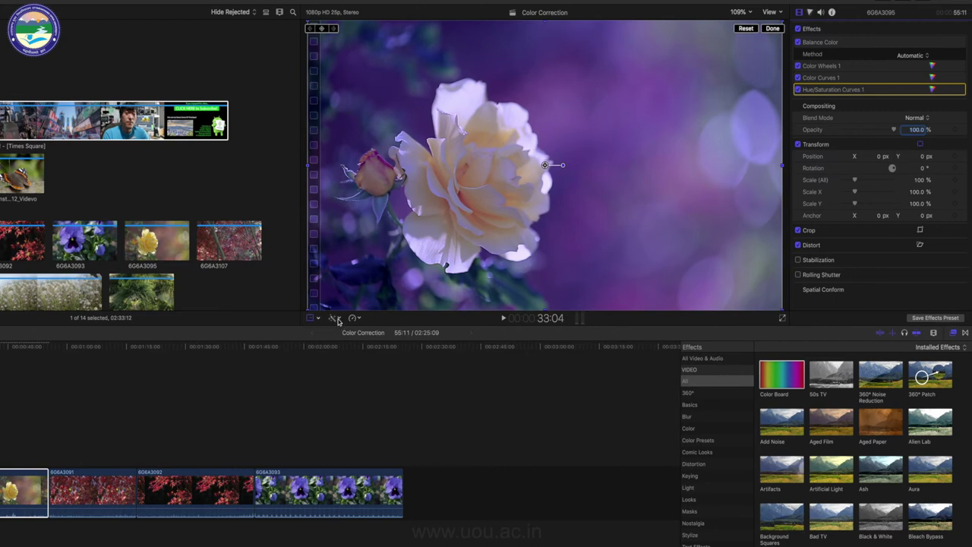
click(334, 317)
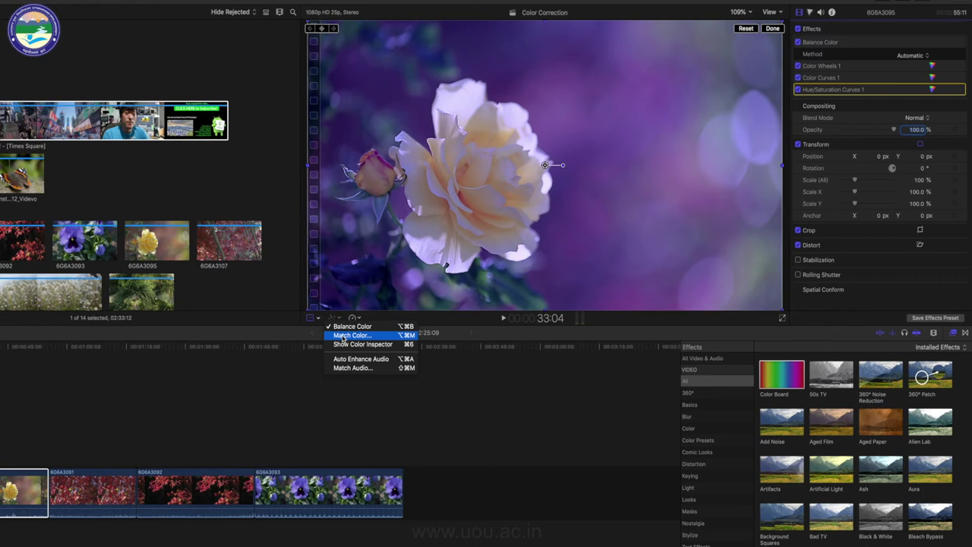
Step: Apply Match Color to the rose clip, using a frame of the white flowers clip as reference
click(343, 336)
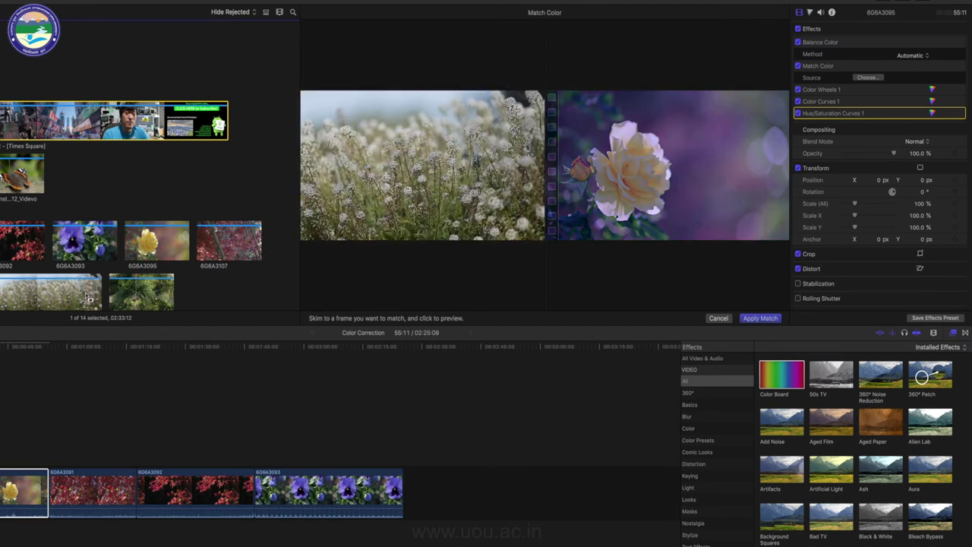
click(73, 295)
click(773, 320)
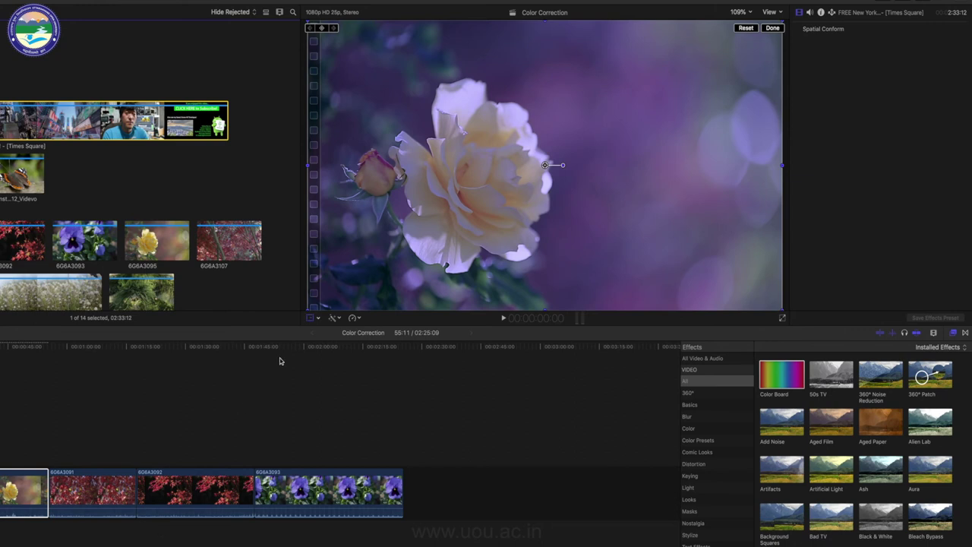
click(334, 318)
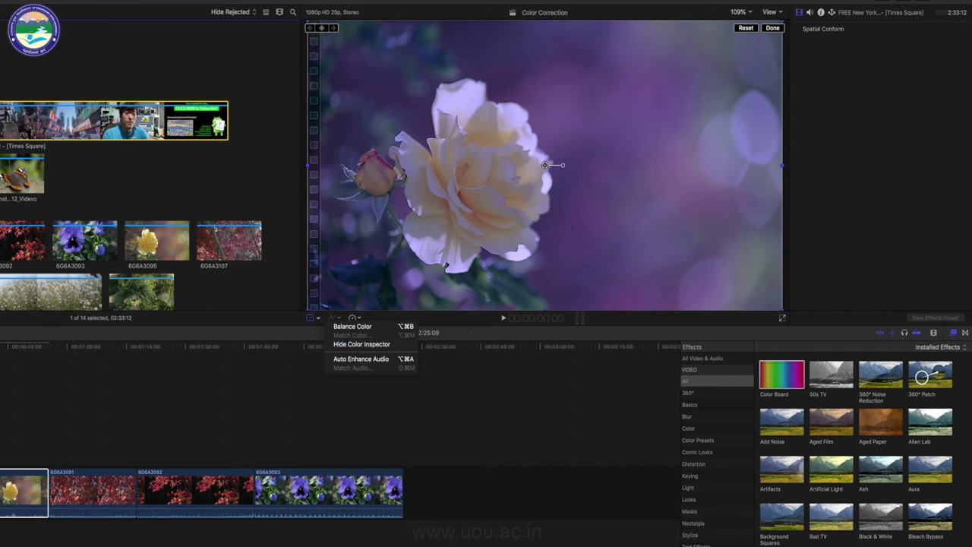
click(23, 490)
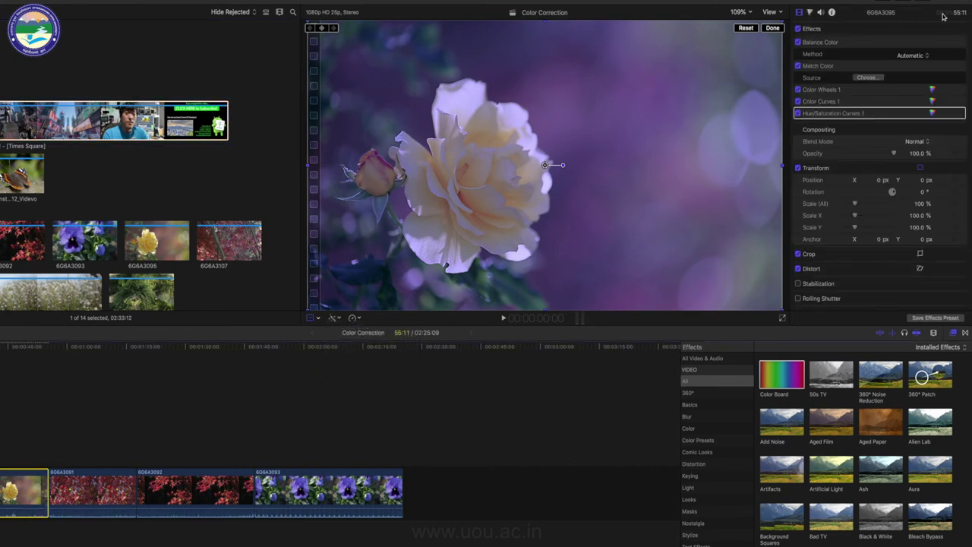
Step: Hide and re-show the Color Inspector to restore the Hue/Saturation Curves, then filter effects to Color
click(334, 318)
click(340, 346)
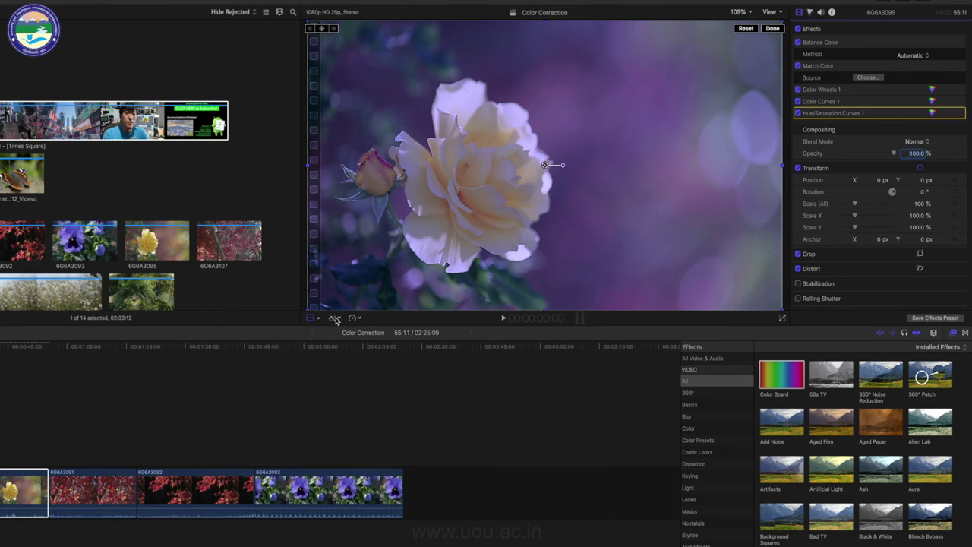
click(335, 319)
click(340, 346)
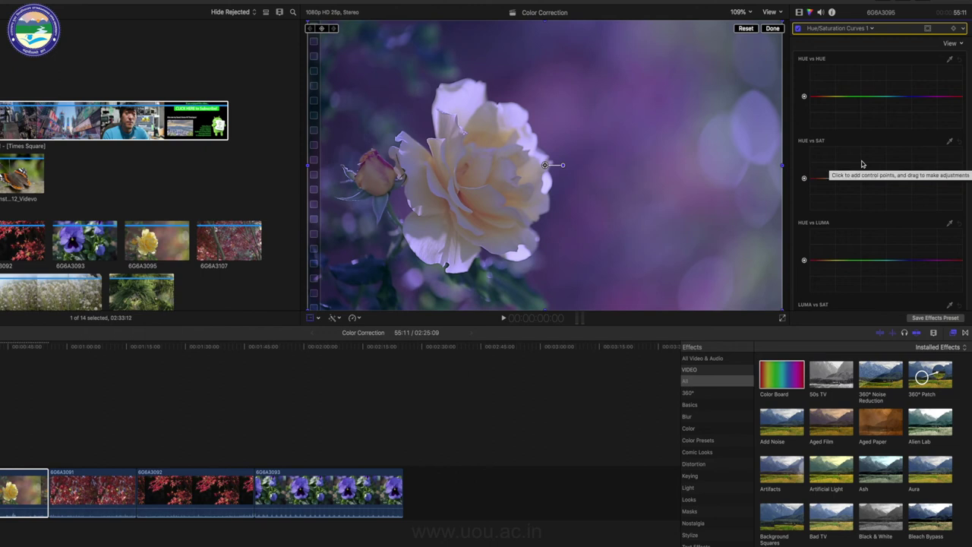
click(697, 428)
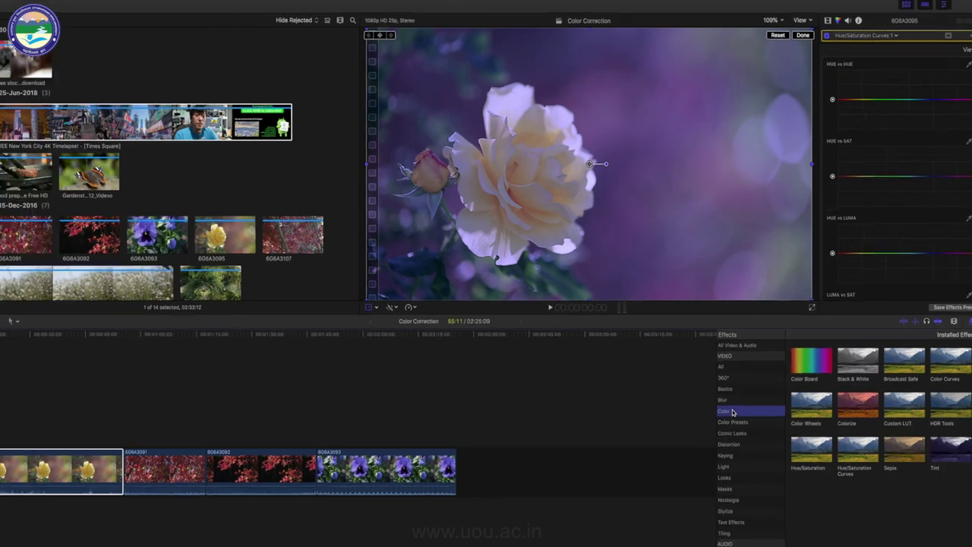
Step: Apply the Black & White effect to the first rose clip in the timeline
click(847, 366)
drag(824, 367, 13, 477)
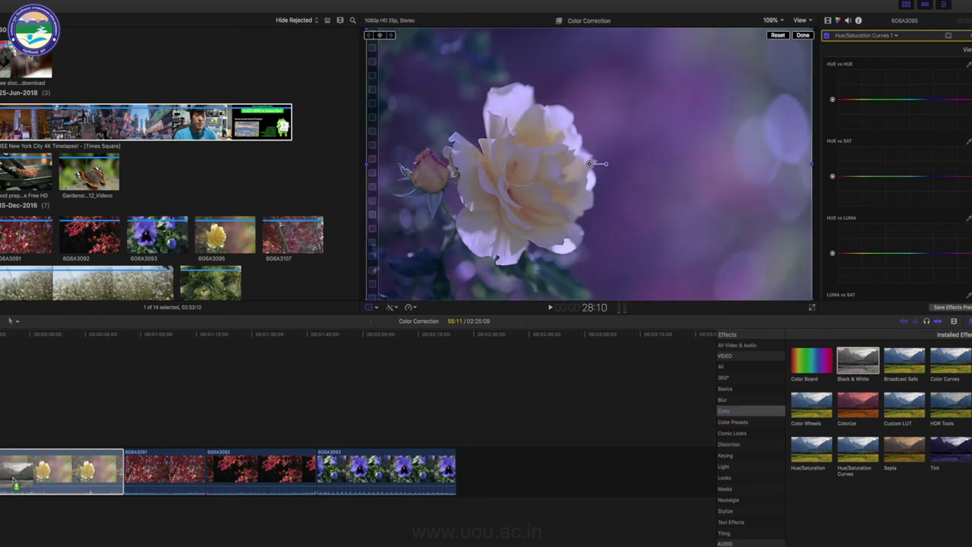
drag(14, 477, 13, 480)
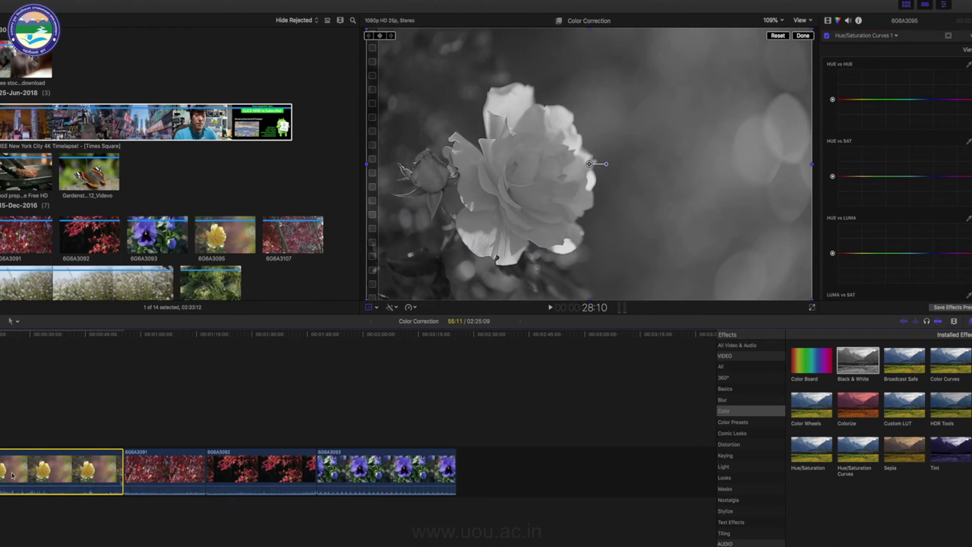
Step: Set Black & White Amount to 91.67 and its colour to warm cream (R 1.0, G 0.88, B 0.67)
click(829, 21)
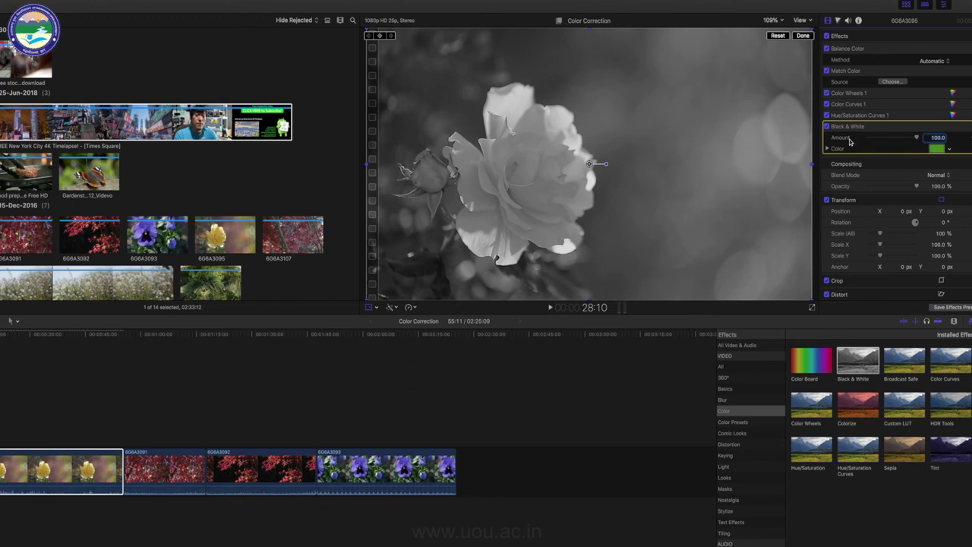
scroll(865, 132, down, 1)
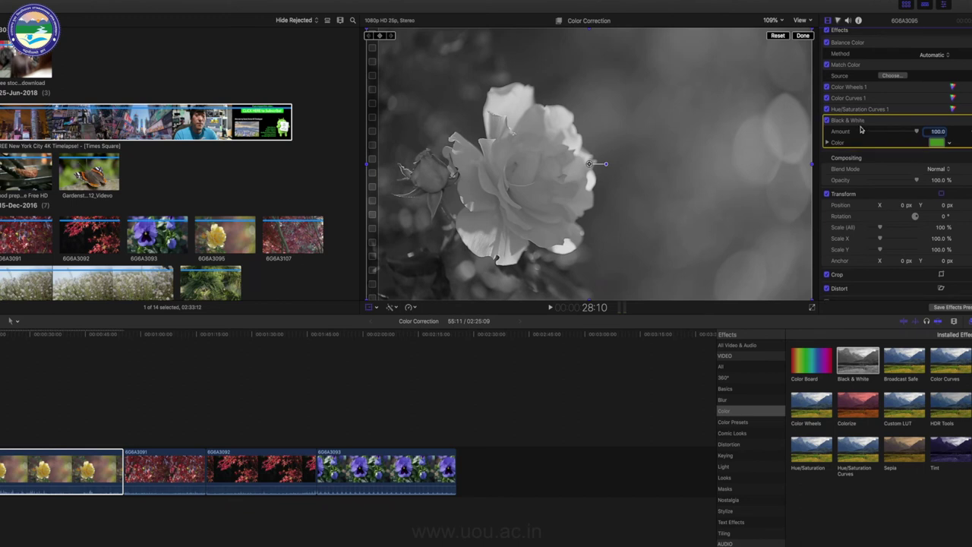
mouse_move(916, 131)
mouse_down()
mouse_move(895, 133)
mouse_move(914, 132)
mouse_up()
click(827, 143)
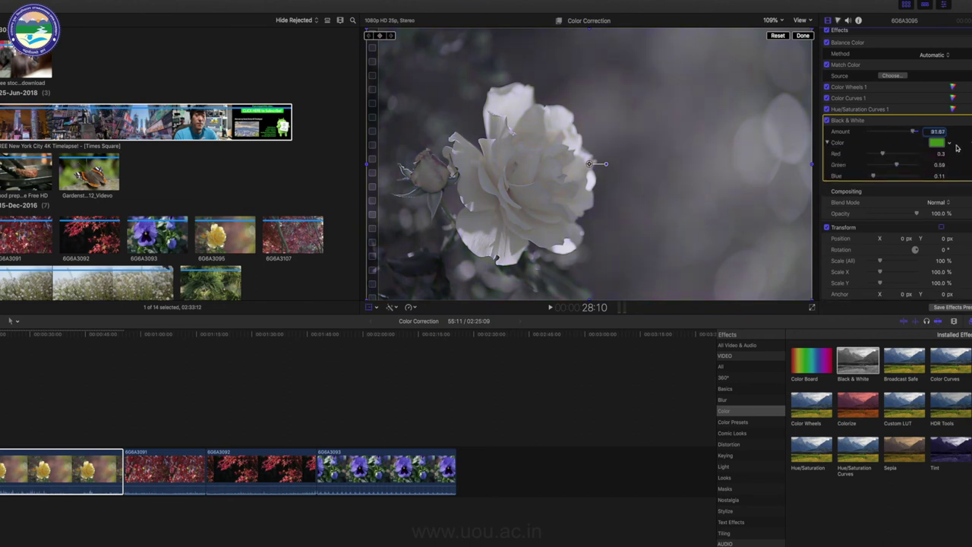
click(949, 143)
click(930, 172)
drag(930, 172, 901, 155)
key(Escape)
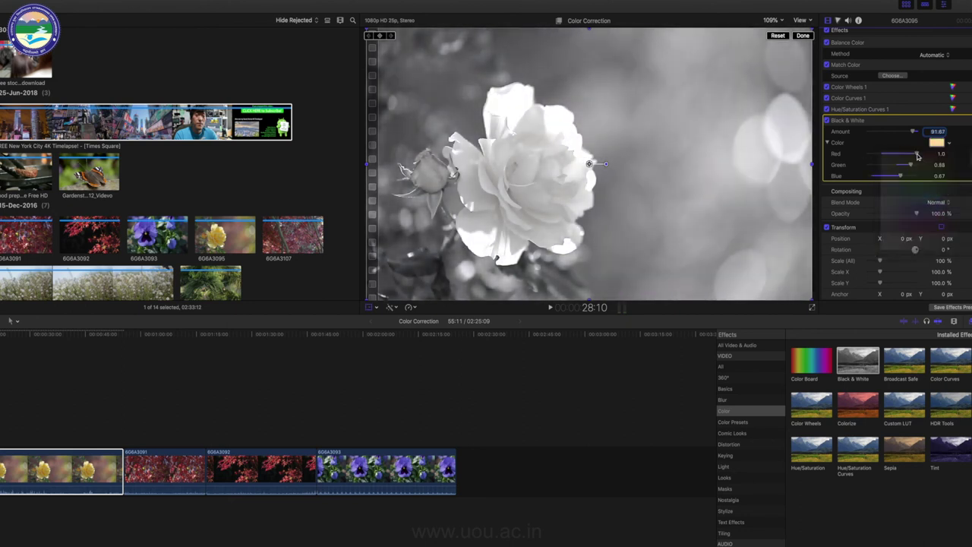
Step: Preview the Broadcast Safe effect and bring up the list of colour corrections
click(897, 361)
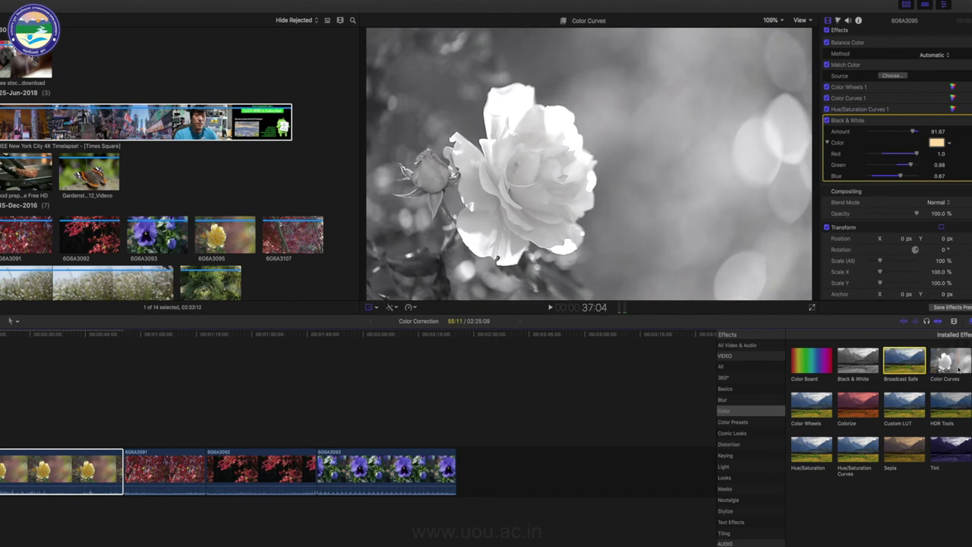
click(839, 22)
click(865, 36)
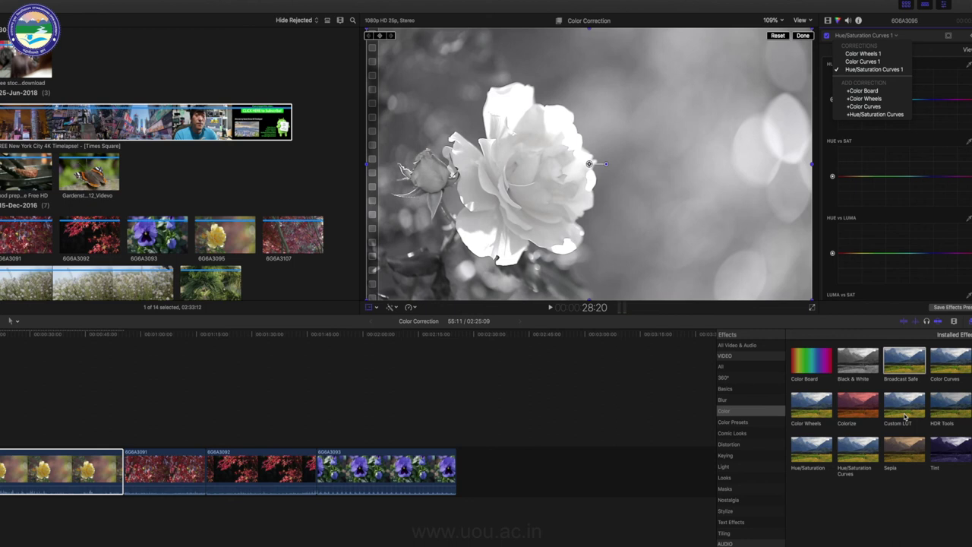
Step: Add the Sepia effect, then the Tint effect, to the first rose clip
click(900, 454)
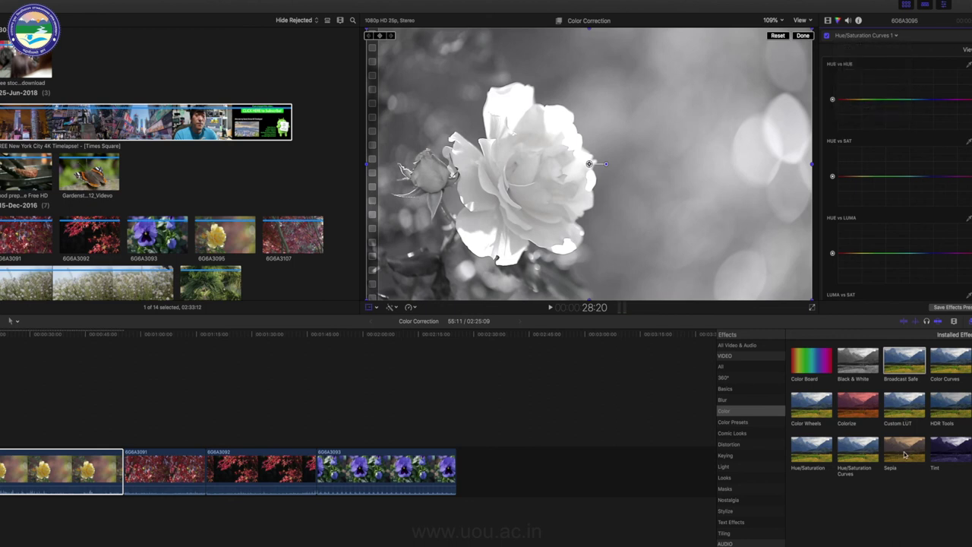
click(901, 454)
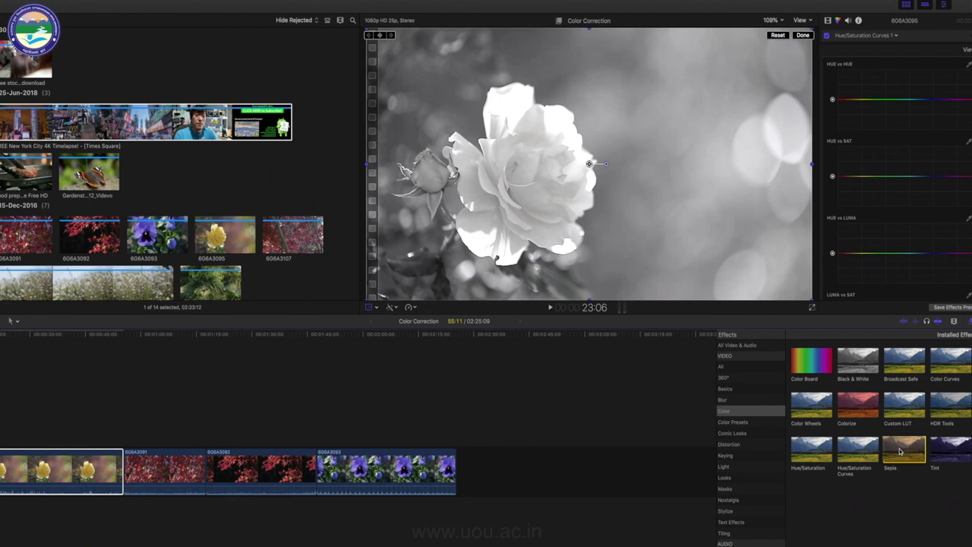
drag(900, 452, 36, 466)
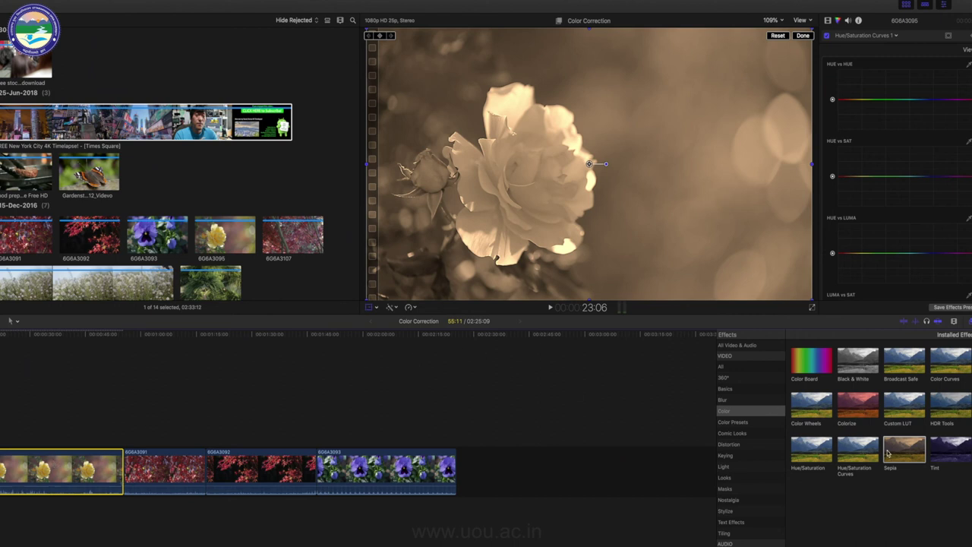
mouse_move(941, 453)
mouse_down()
mouse_move(641, 420)
mouse_move(14, 482)
mouse_up()
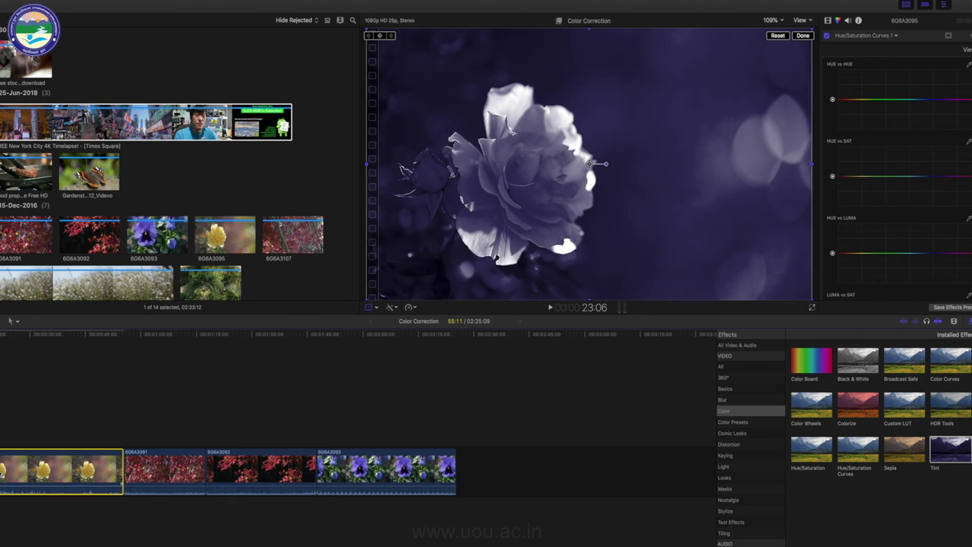
Step: Set Tint Amount 97.15 with teal colour and Protect Skin 96.87, then delete the Tint effect
click(827, 20)
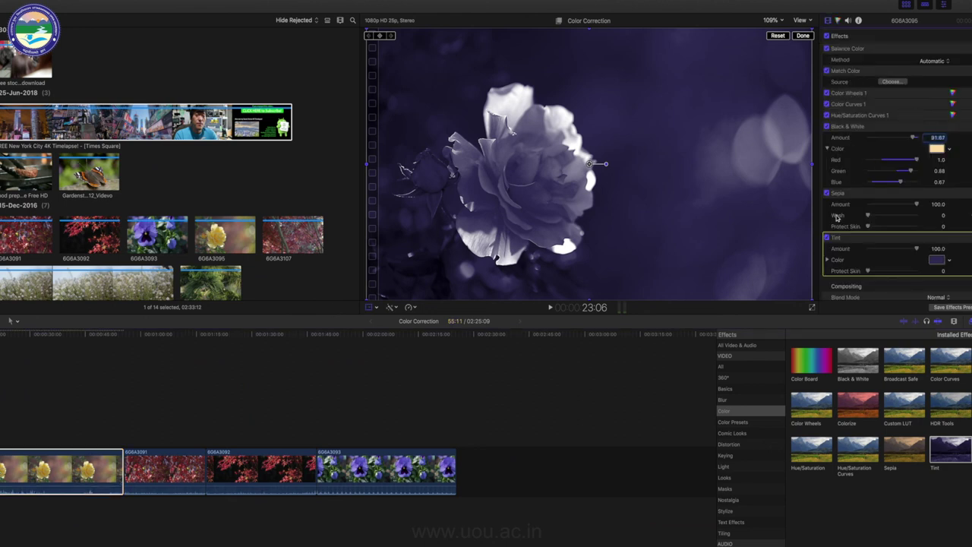
scroll(844, 224, down, 2)
scroll(845, 224, down, 1)
mouse_move(916, 186)
mouse_down()
mouse_move(891, 191)
mouse_move(916, 186)
mouse_move(936, 243)
mouse_up()
click(949, 198)
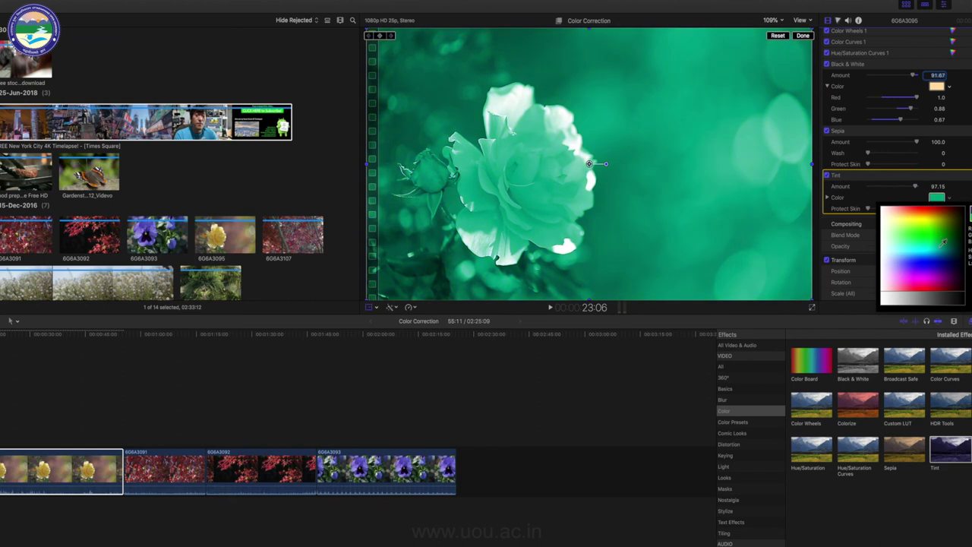
click(877, 217)
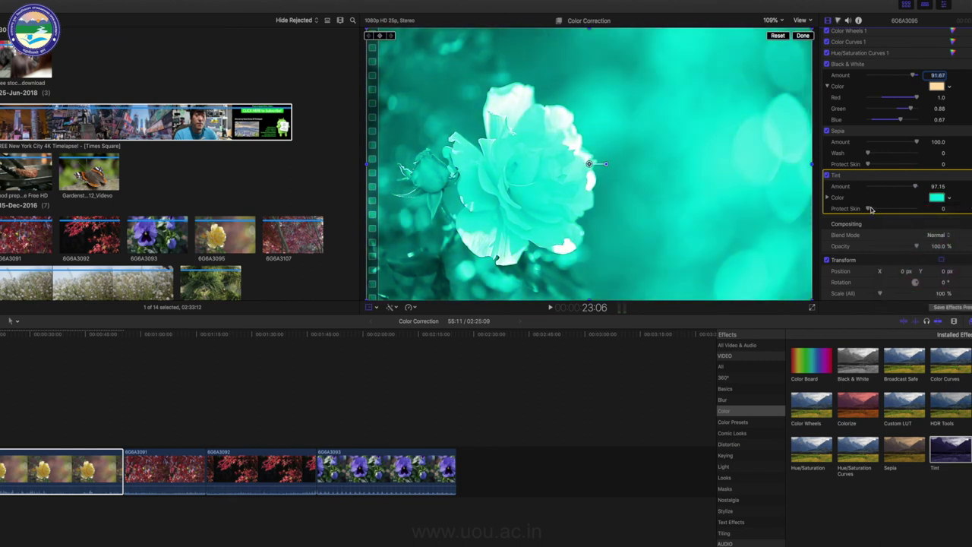
drag(869, 209, 915, 215)
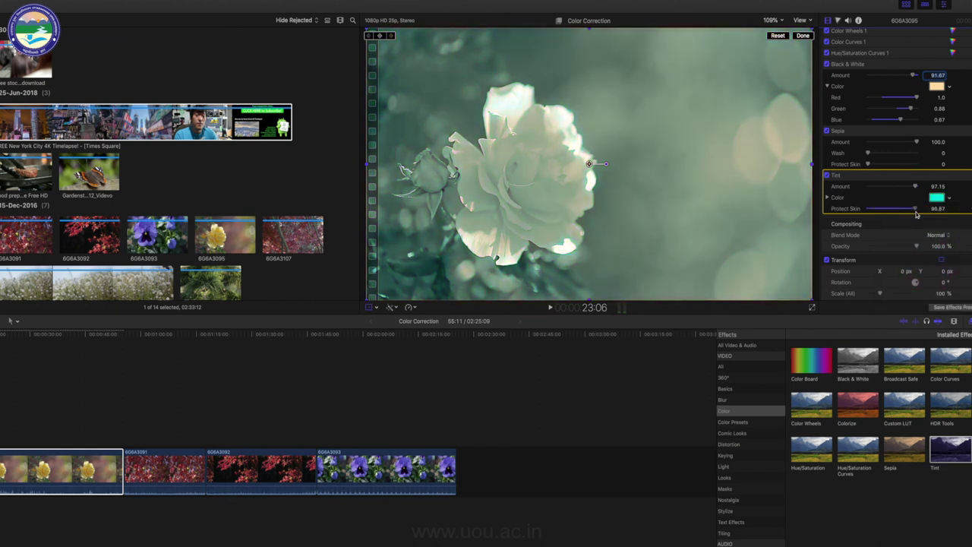
scroll(895, 192, up, 3)
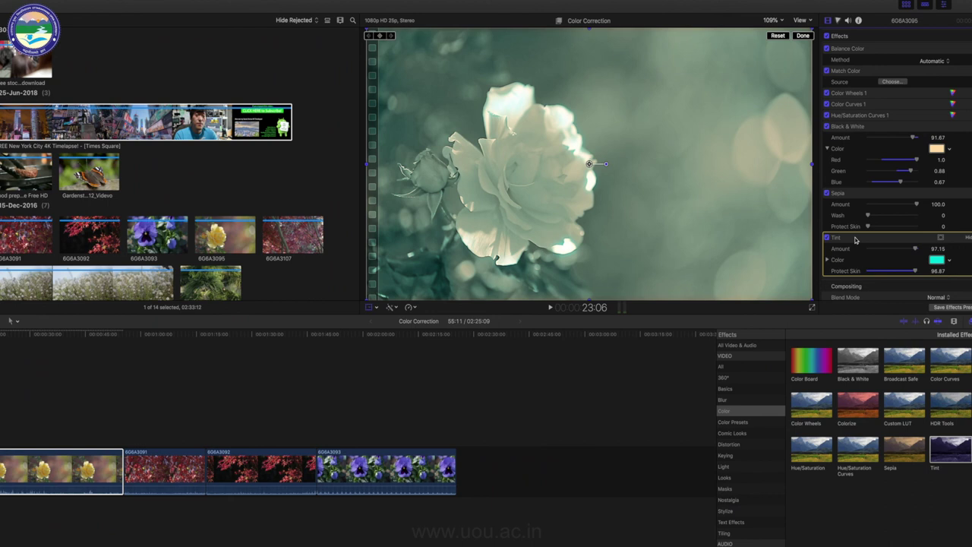
key(Delete)
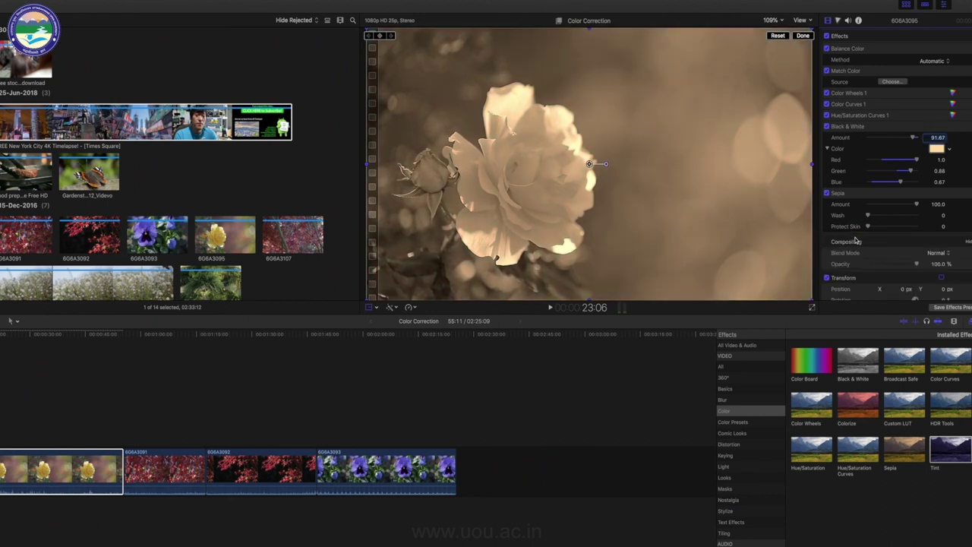
Step: Delete the Sepia and Color Wheels 1 effects from the rose clip
click(852, 196)
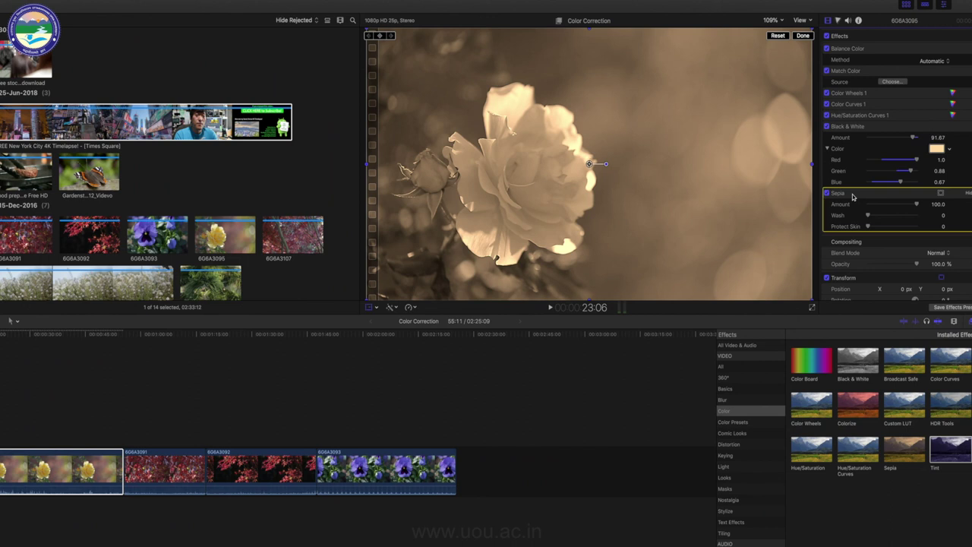
key(Delete)
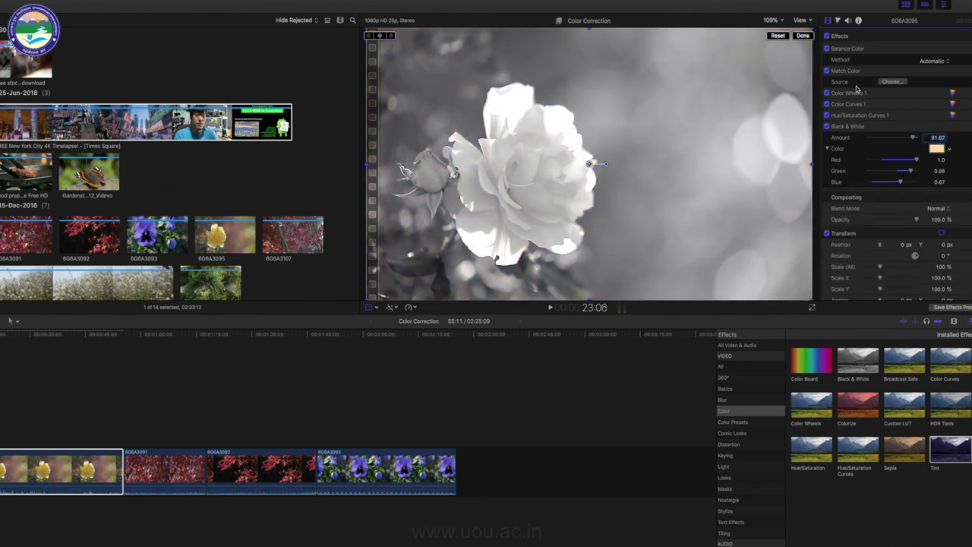
click(856, 93)
key(Delete)
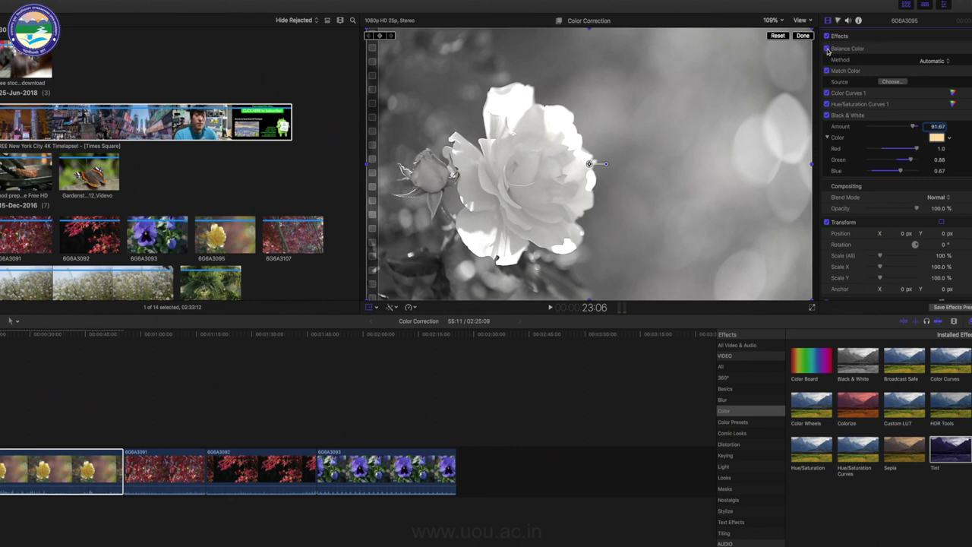
Step: Switch off Balance Color, Match Color and Color Curves 1
click(827, 49)
click(826, 70)
click(826, 93)
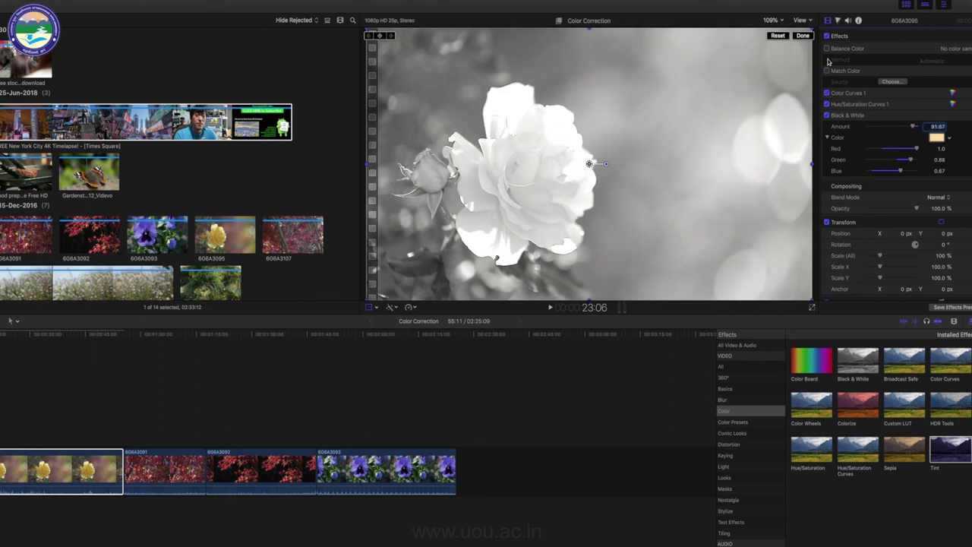